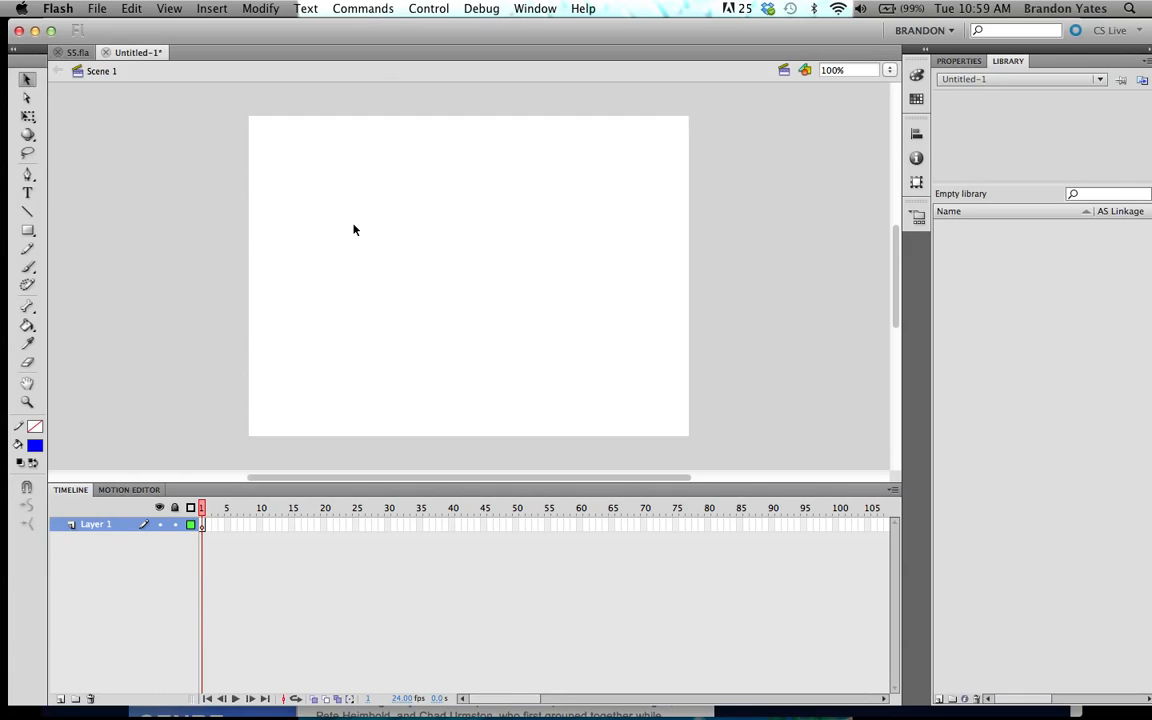
- Draw a blue square without an outline in the upper-left part of the stage using the Rectangle tool
left_click_drag(354, 199, 435, 270)
left_click(28, 230)
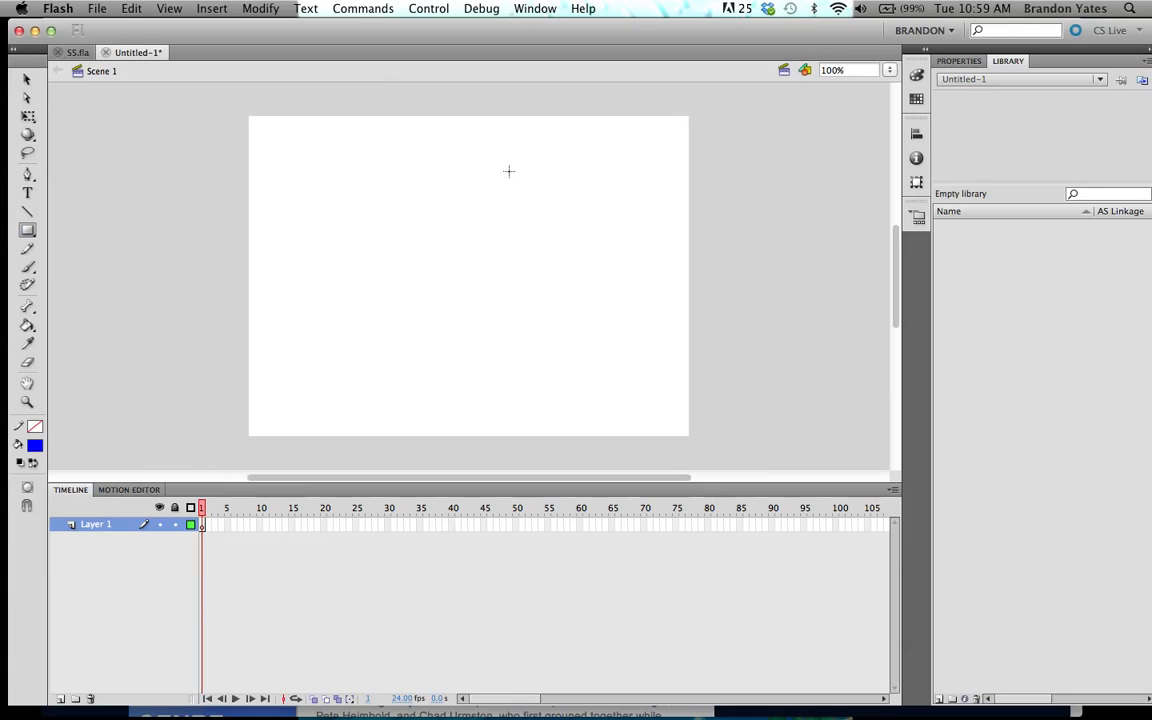
left_click_drag(357, 179, 440, 266)
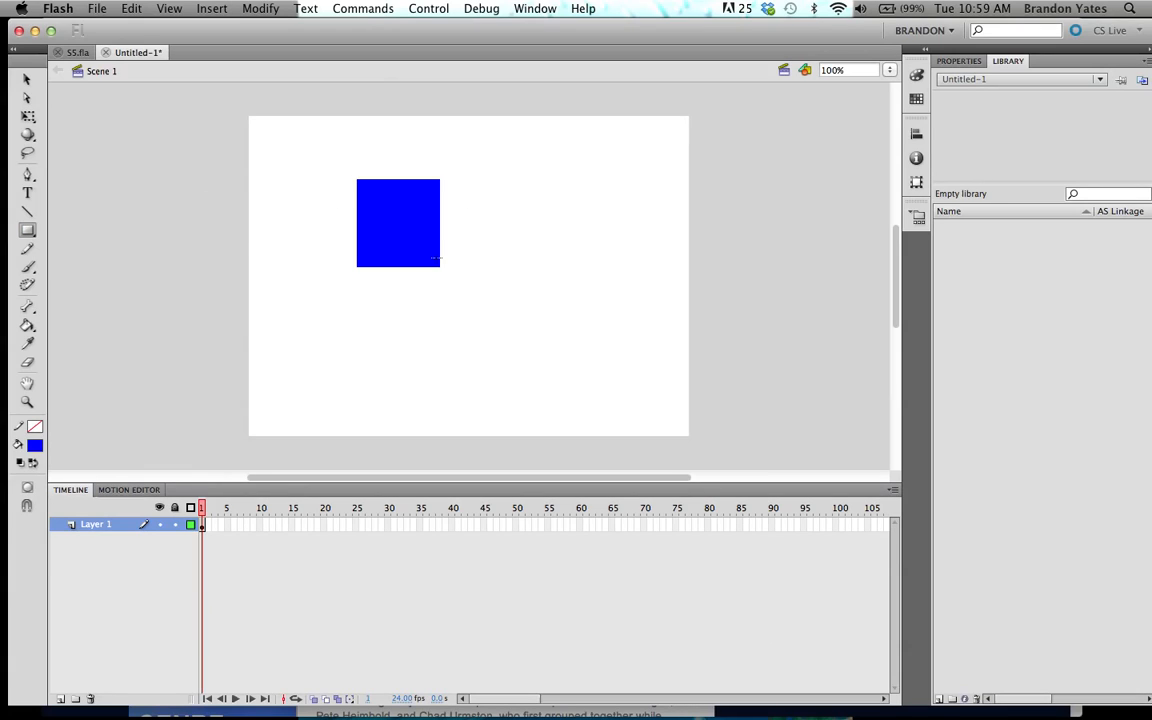
key("v")
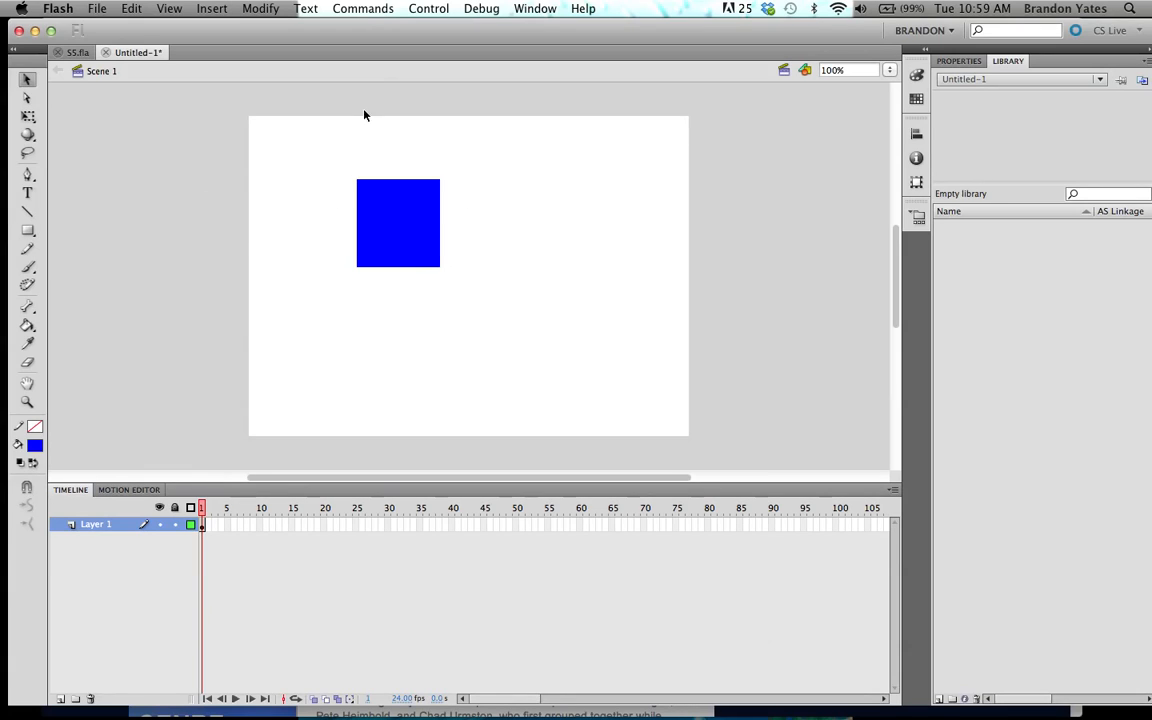
- Convert the drawn square to a Graphic symbol named "blue square" in the library root
left_click(393, 229)
left_click(238, 8)
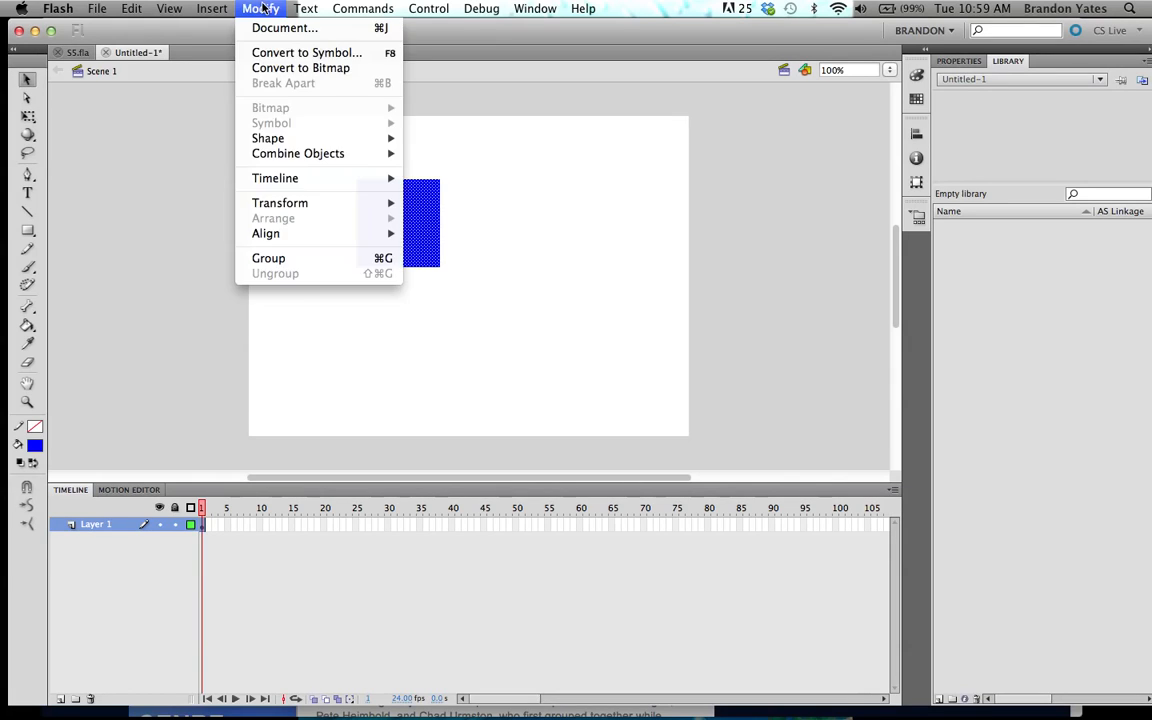
left_click(276, 55)
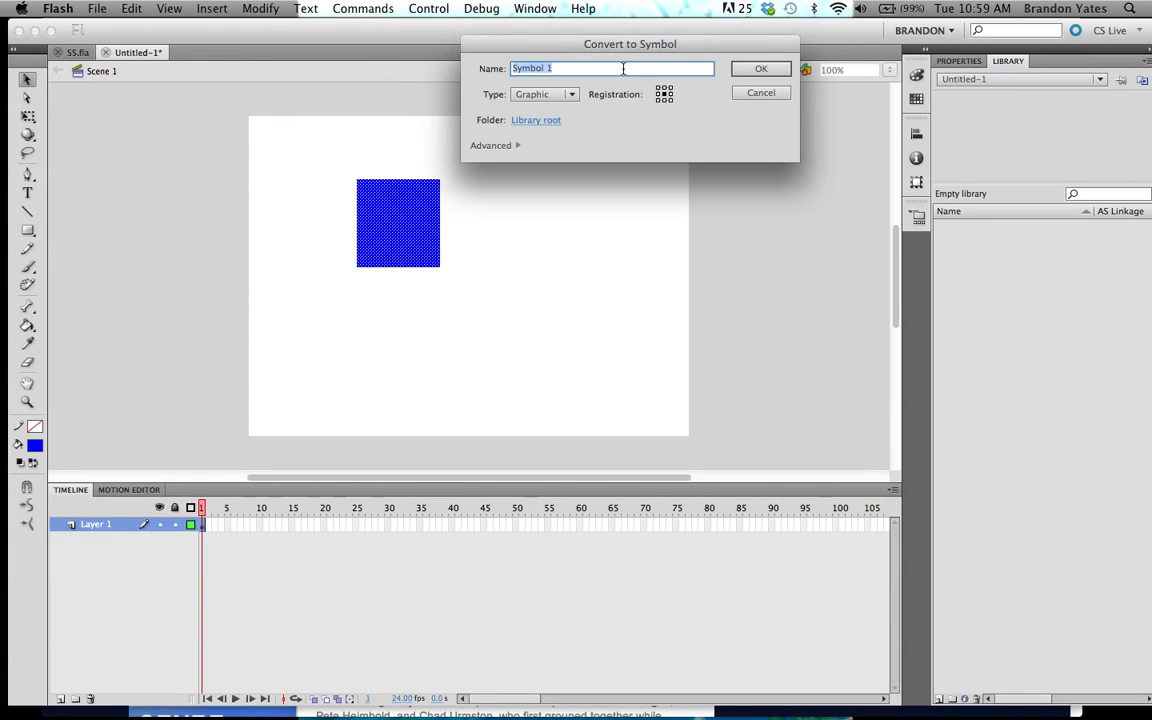
left_click_drag(533, 52, 312, 198)
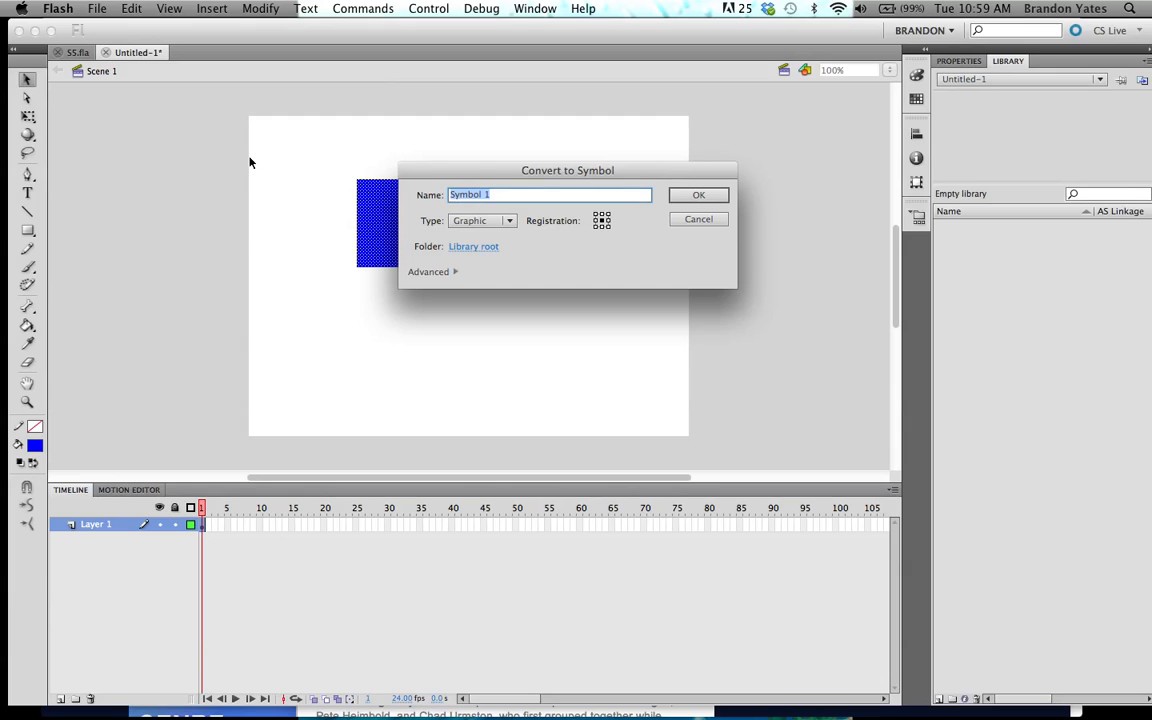
type("blue square")
left_click(511, 223)
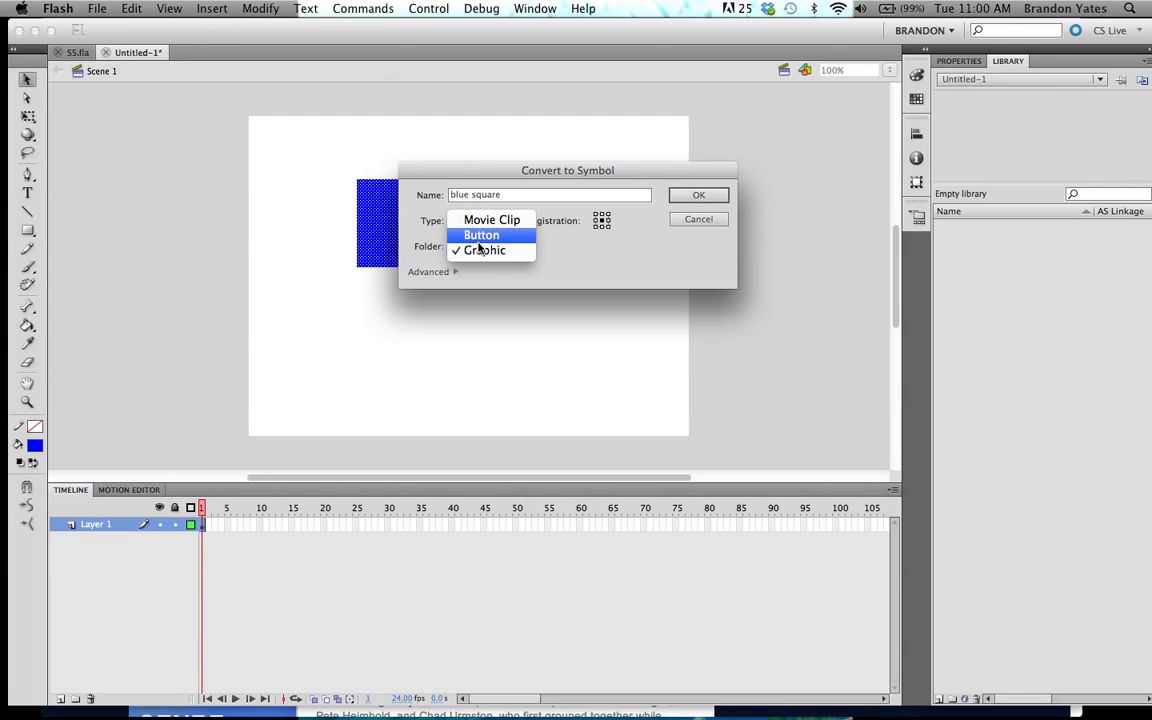
left_click(479, 251)
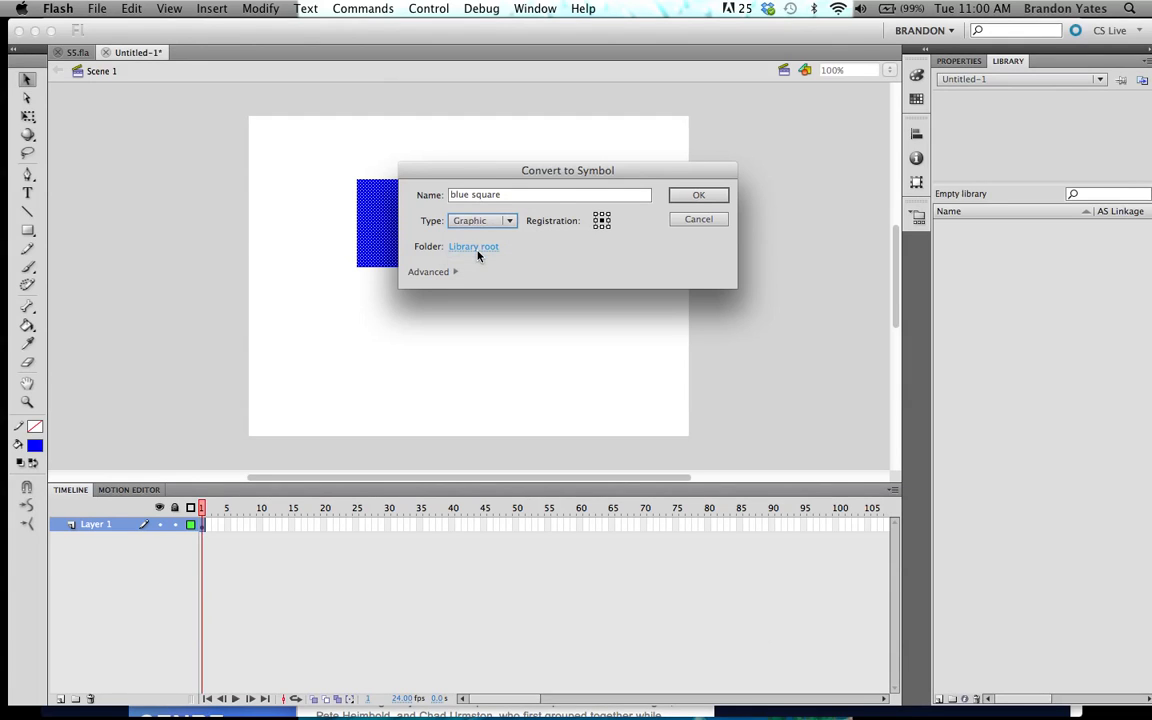
left_click(698, 194)
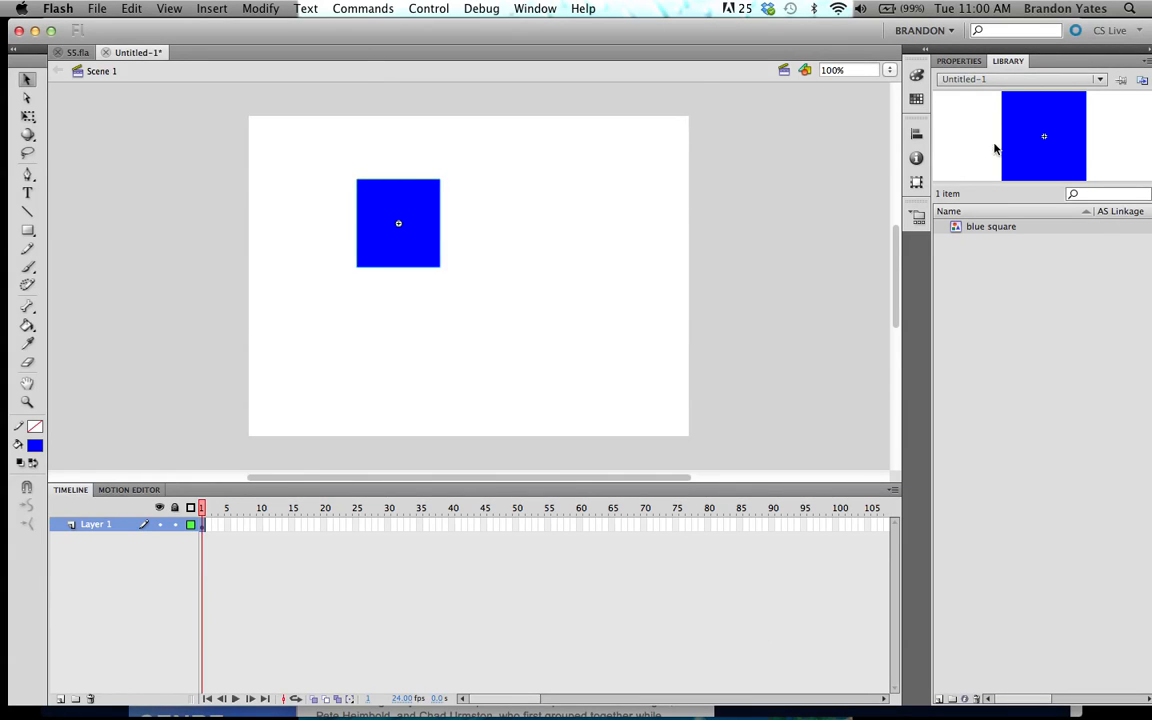
- Place two more instances of the blue square symbol on the stage, one beside the original and one below
left_click(980, 228)
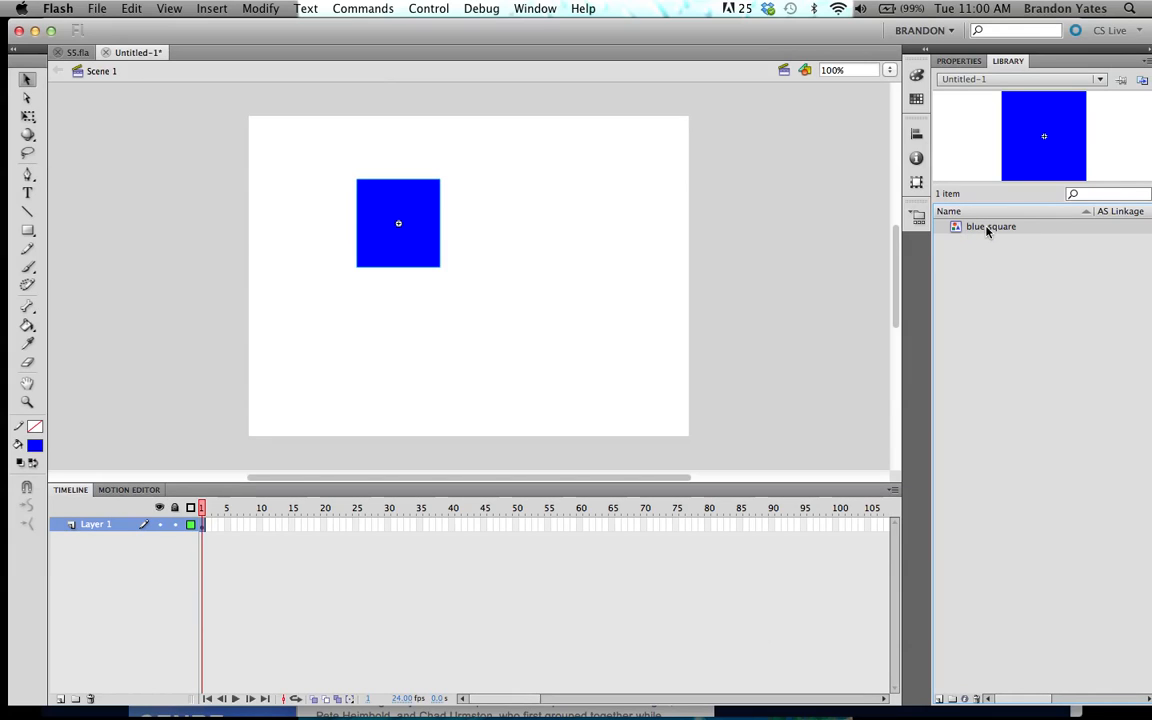
left_click_drag(987, 229, 574, 225)
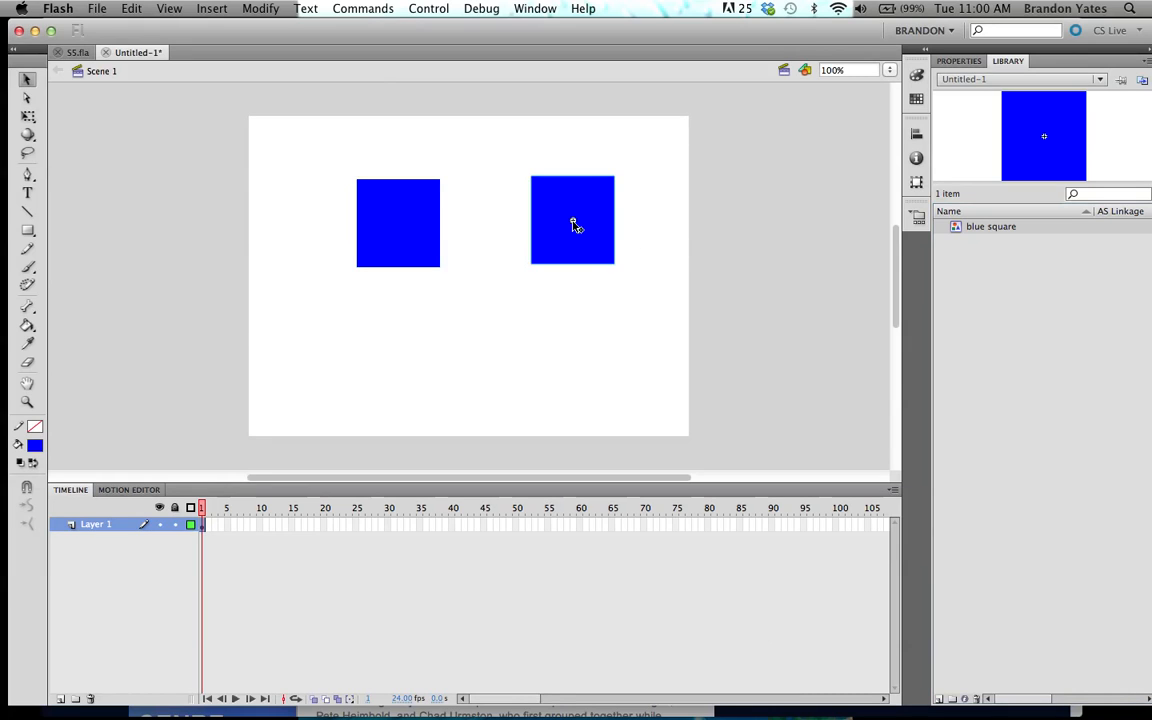
left_click_drag(1020, 227, 535, 337)
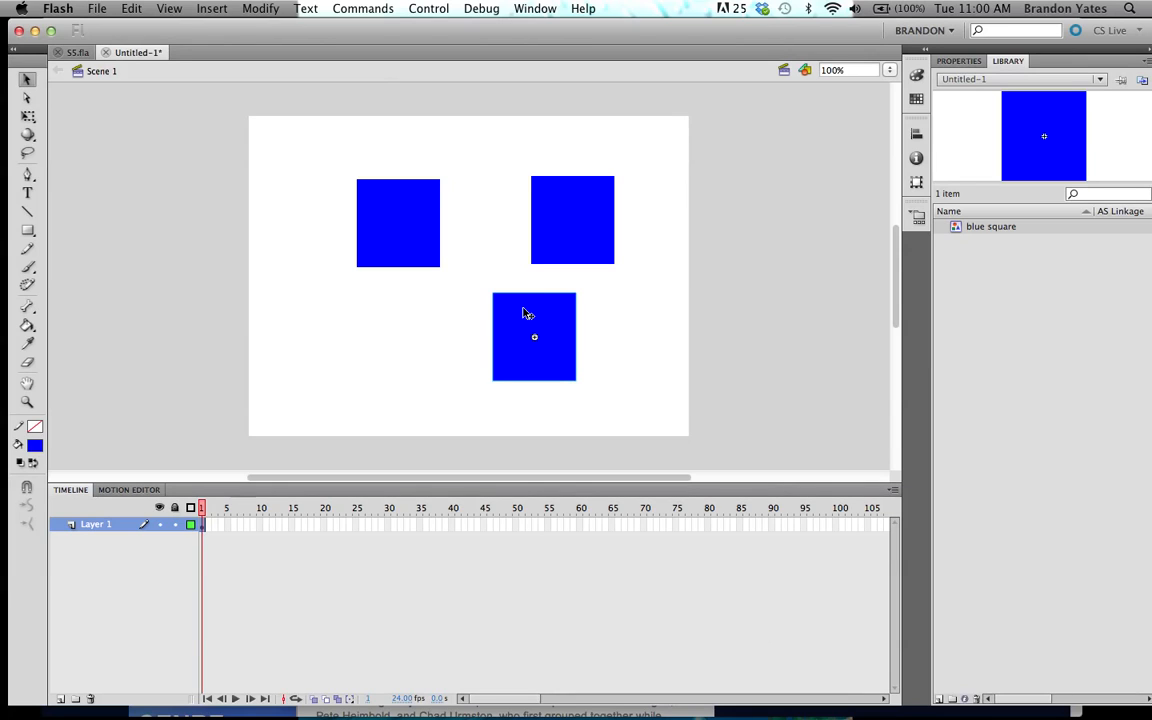
- Edit the blue square symbol in place from its lowest instance and change its fill to green #00FF00
double_click(527, 314)
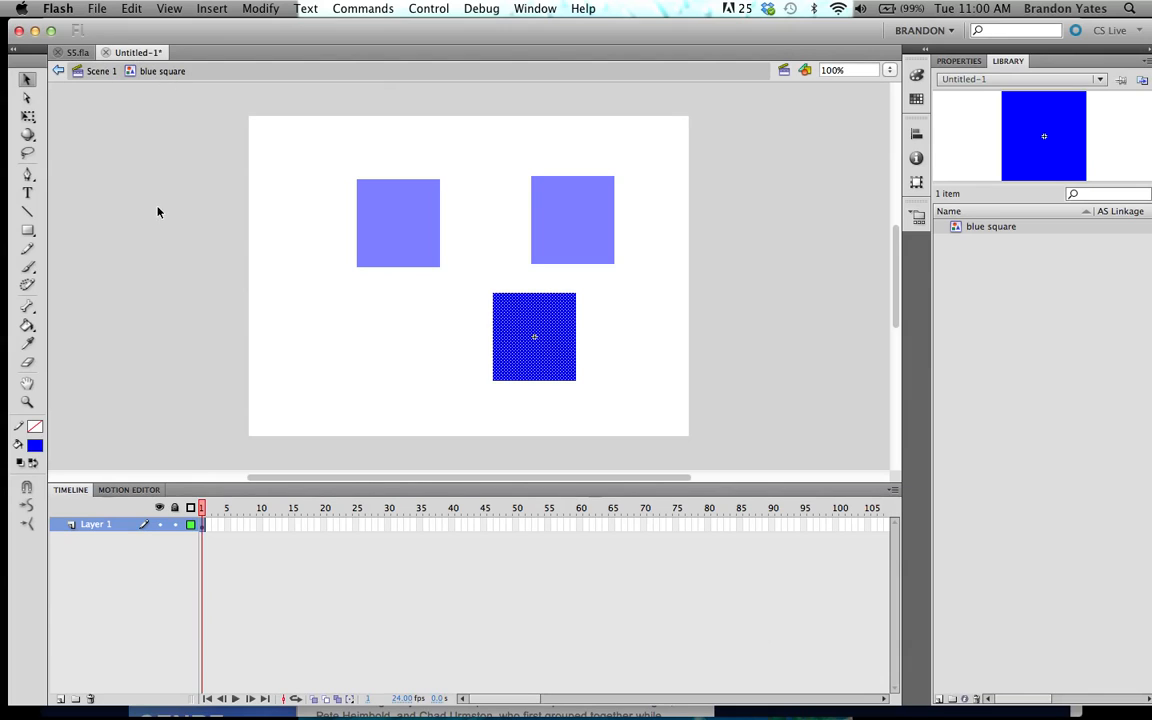
left_click(34, 446)
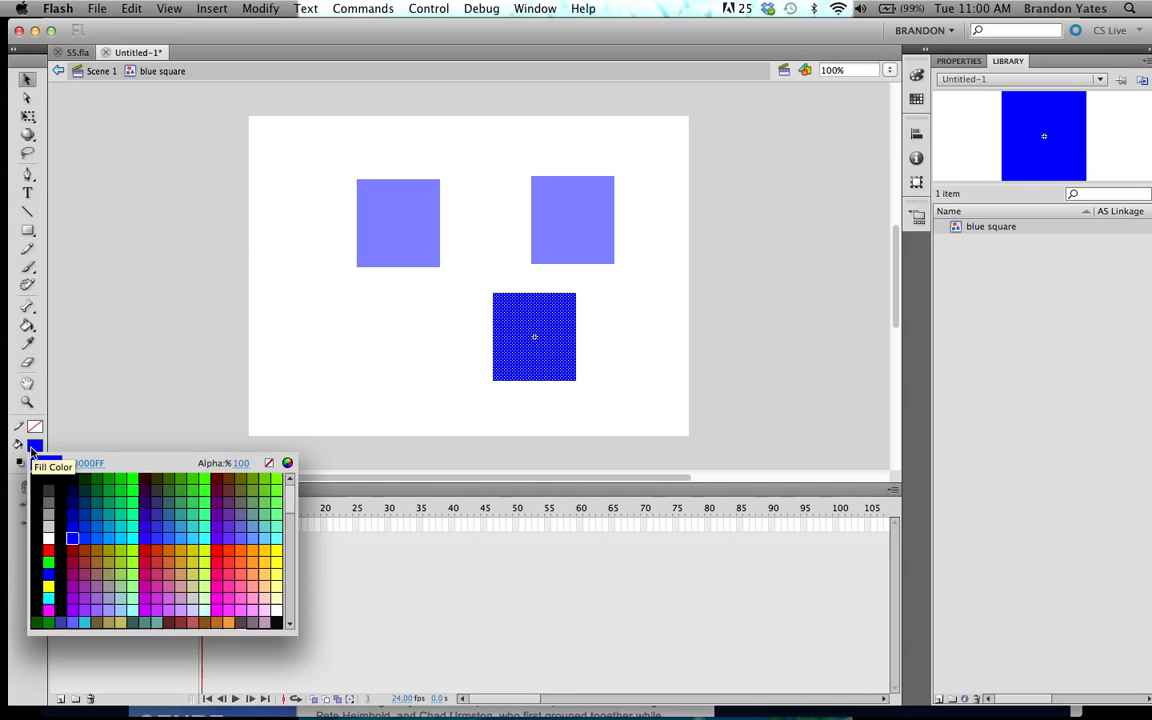
left_click(133, 484)
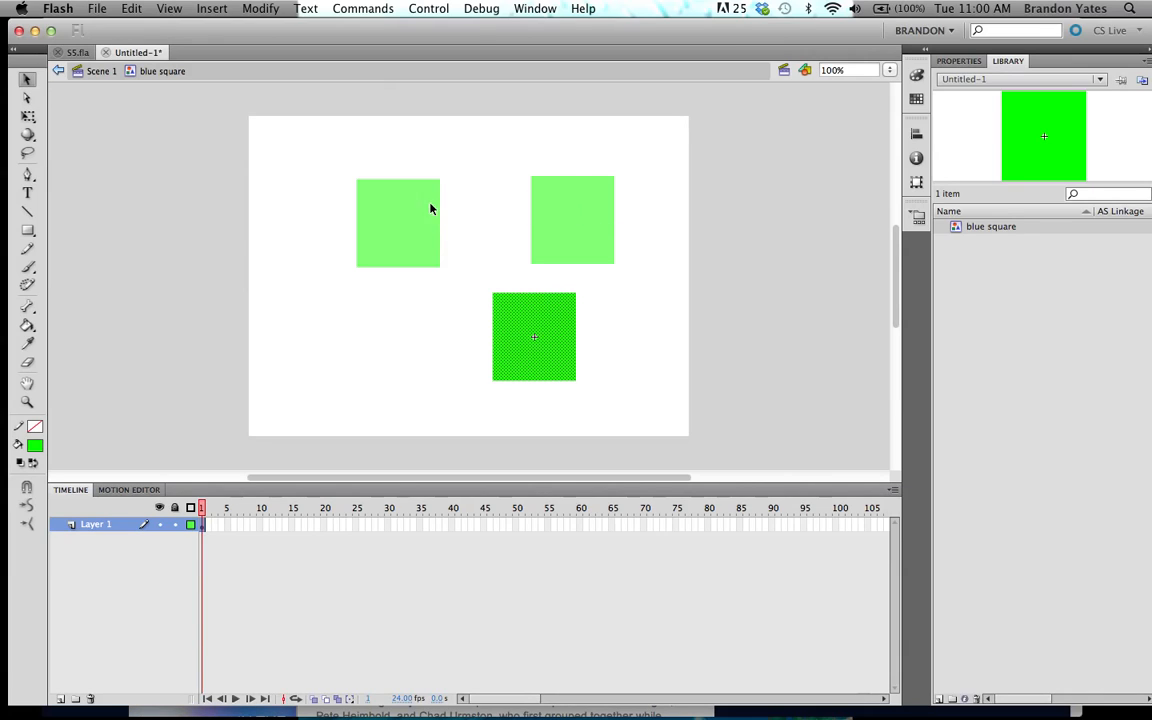
- Set the symbol's fill back to blue #0000FF and return to Scene 1
left_click(36, 446)
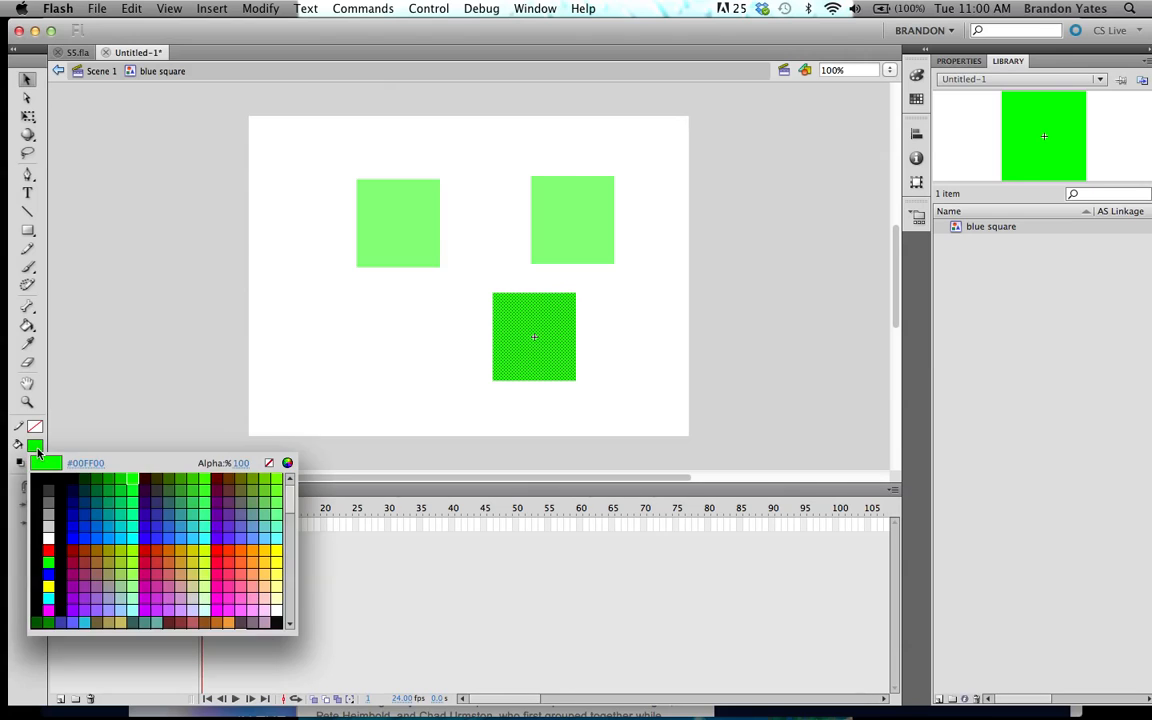
left_click(72, 541)
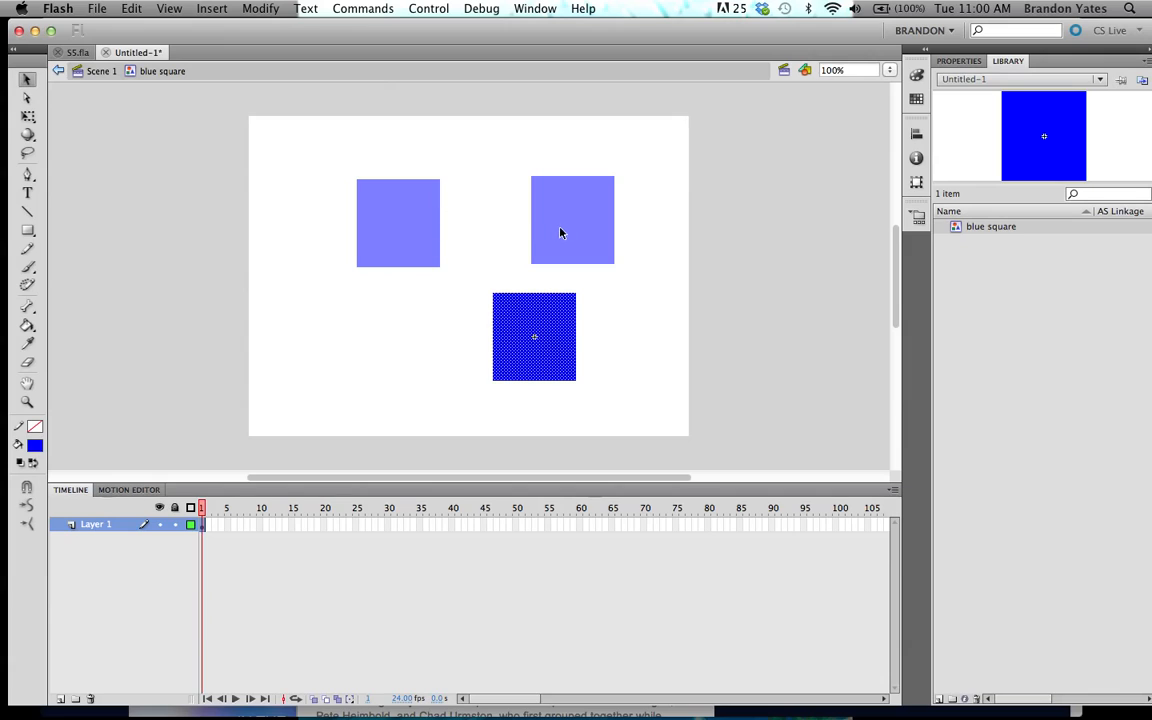
left_click(626, 226)
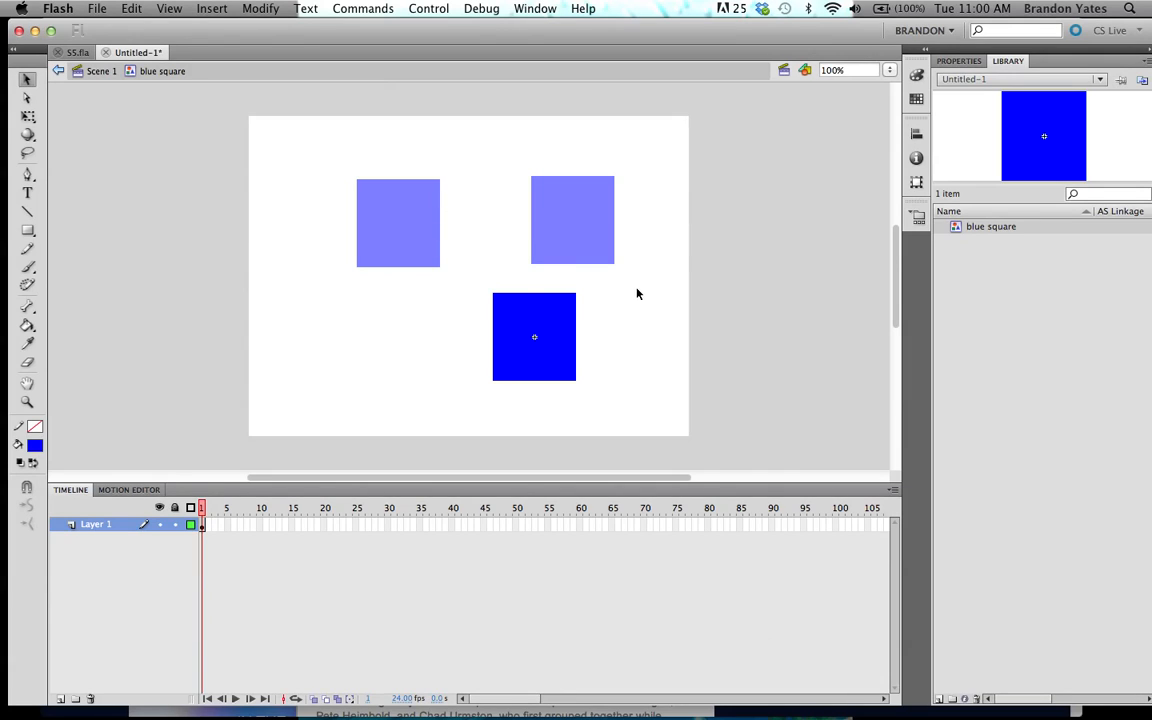
left_click(90, 72)
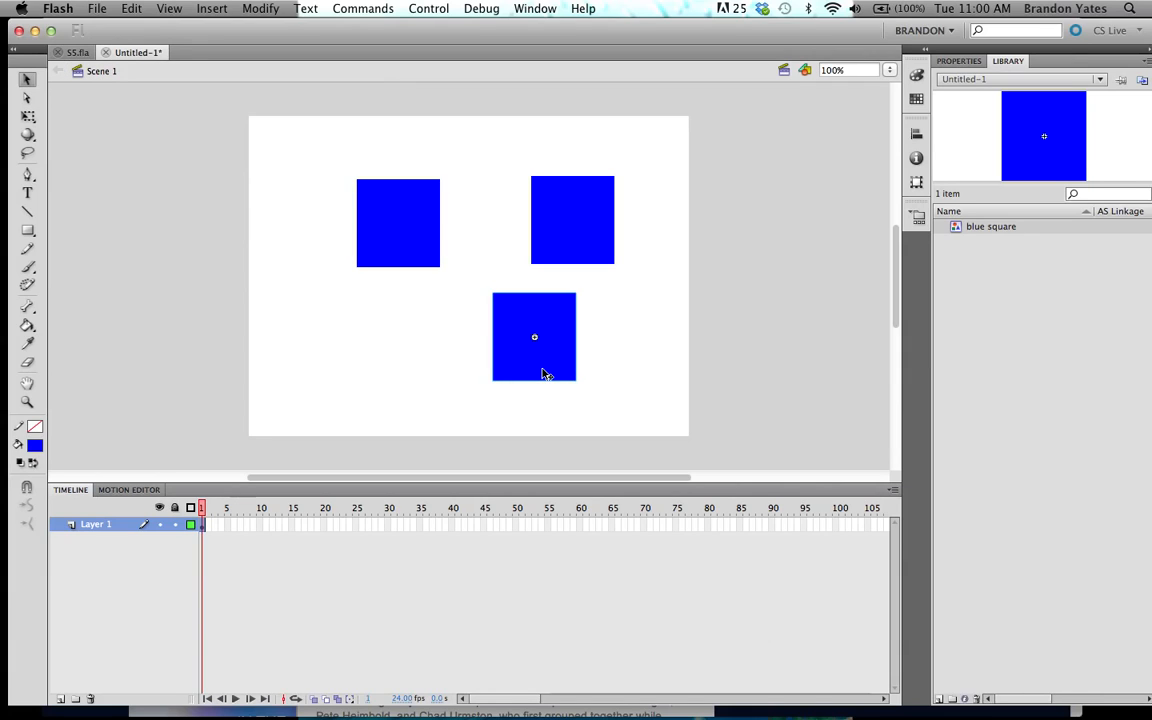
- Delete all three blue square instances from the stage
key("Delete")
left_click_drag(557, 203, 557, 207)
key("Delete")
left_click(429, 224)
key("Delete")
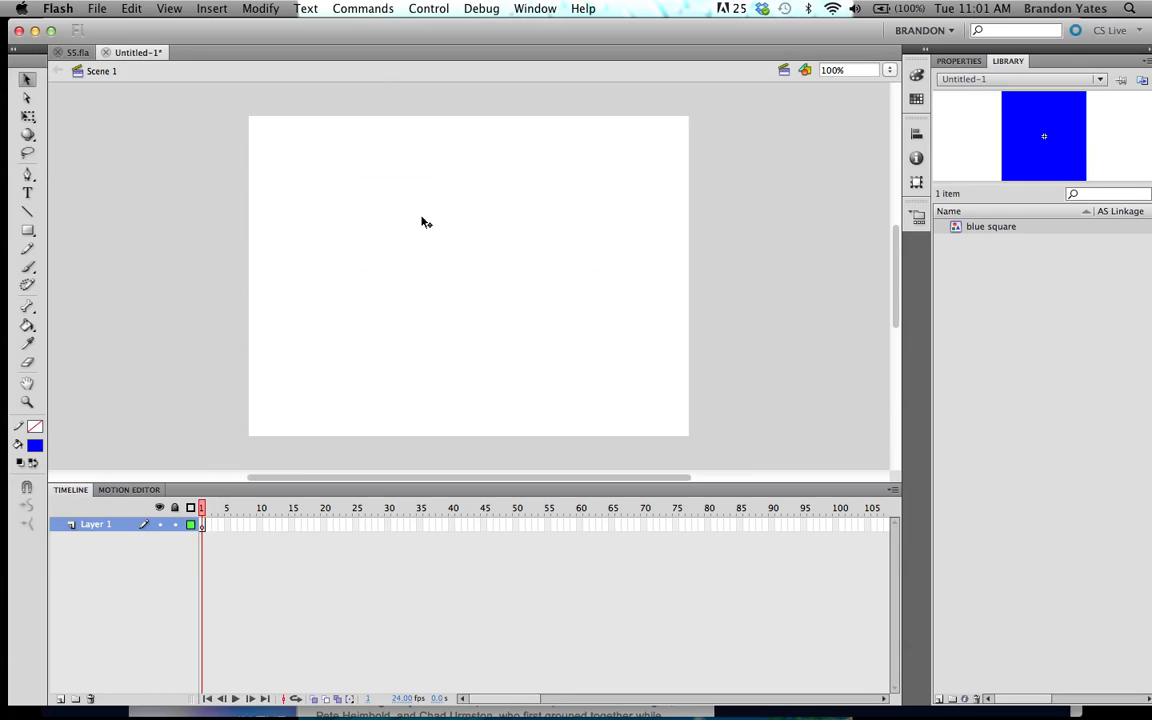
- Duplicate the blue square library symbol as a Graphic symbol named "green square"
right_click(981, 227)
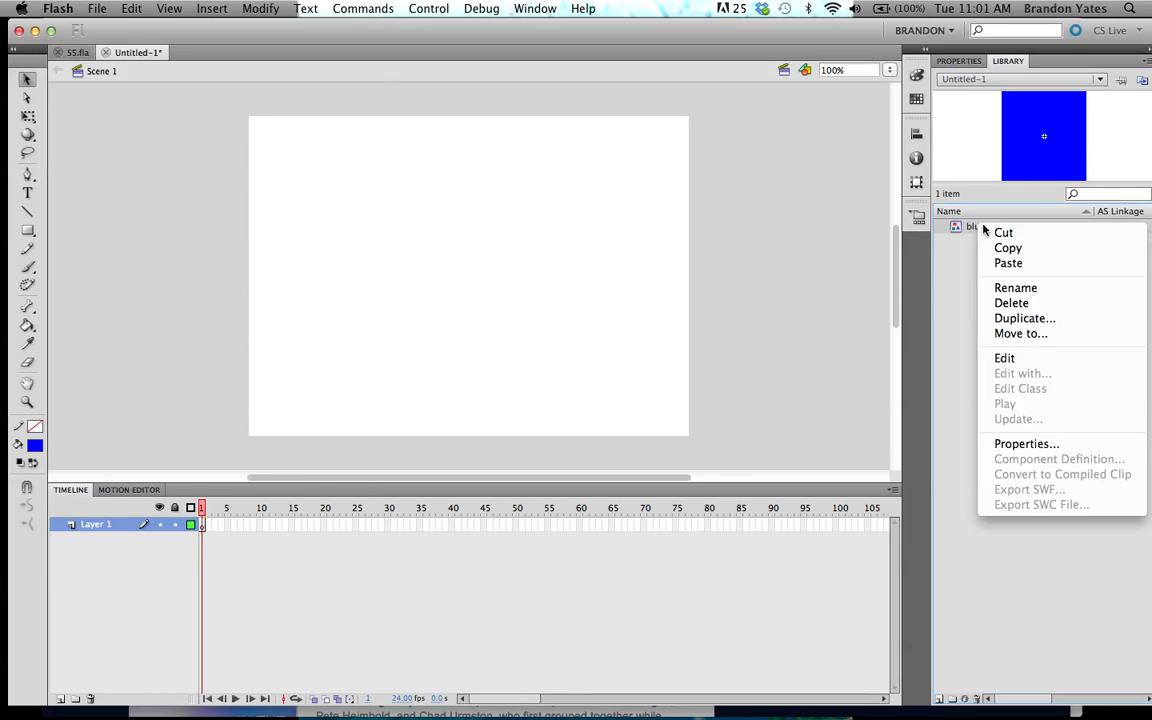
left_click(1024, 318)
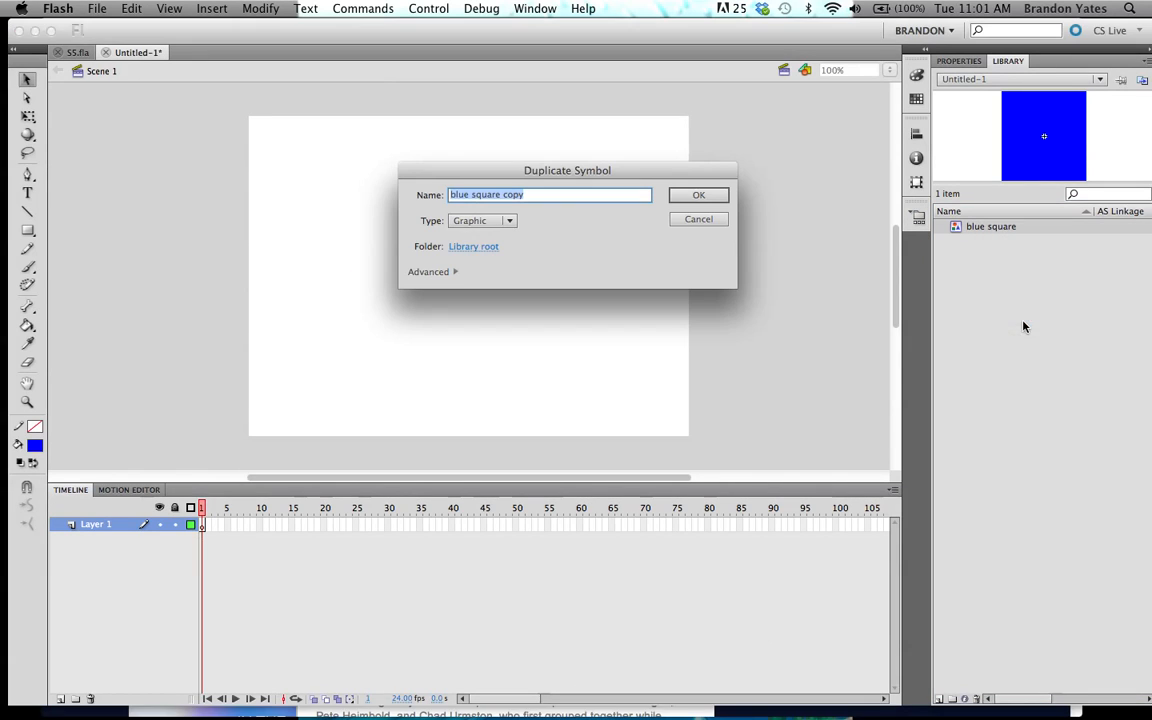
left_click(557, 194)
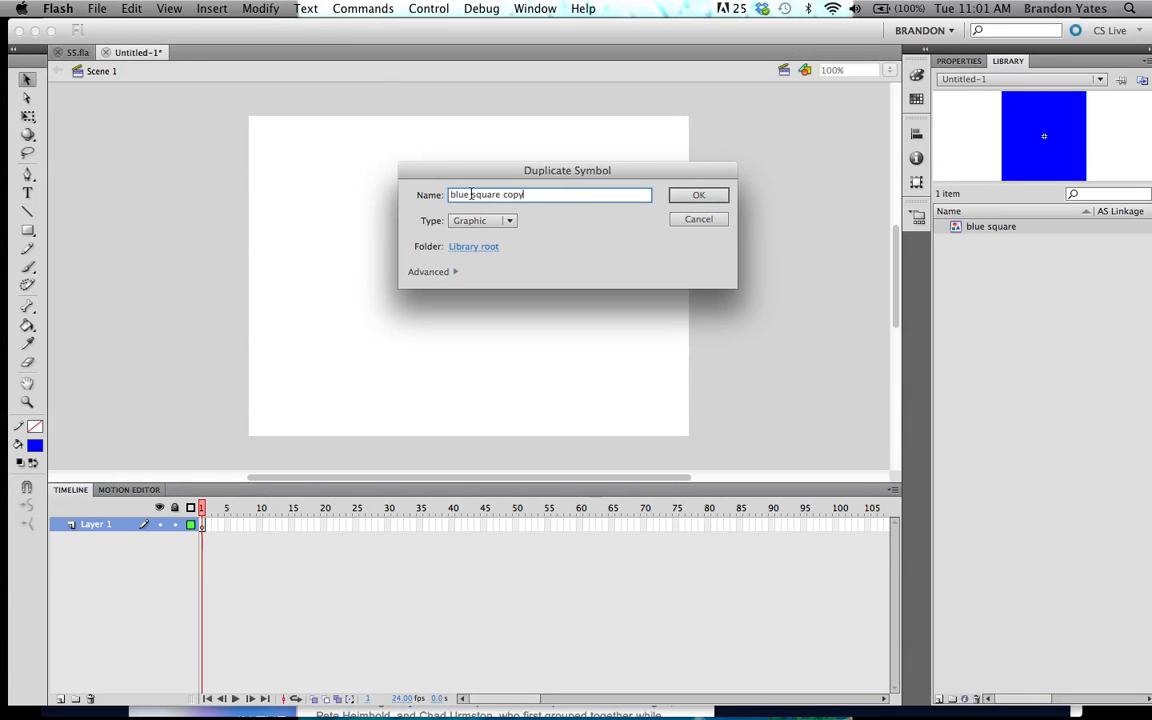
left_click_drag(471, 195, 444, 194)
type("green")
left_click_drag(534, 195, 507, 193)
key("BackSpace")
left_click(697, 196)
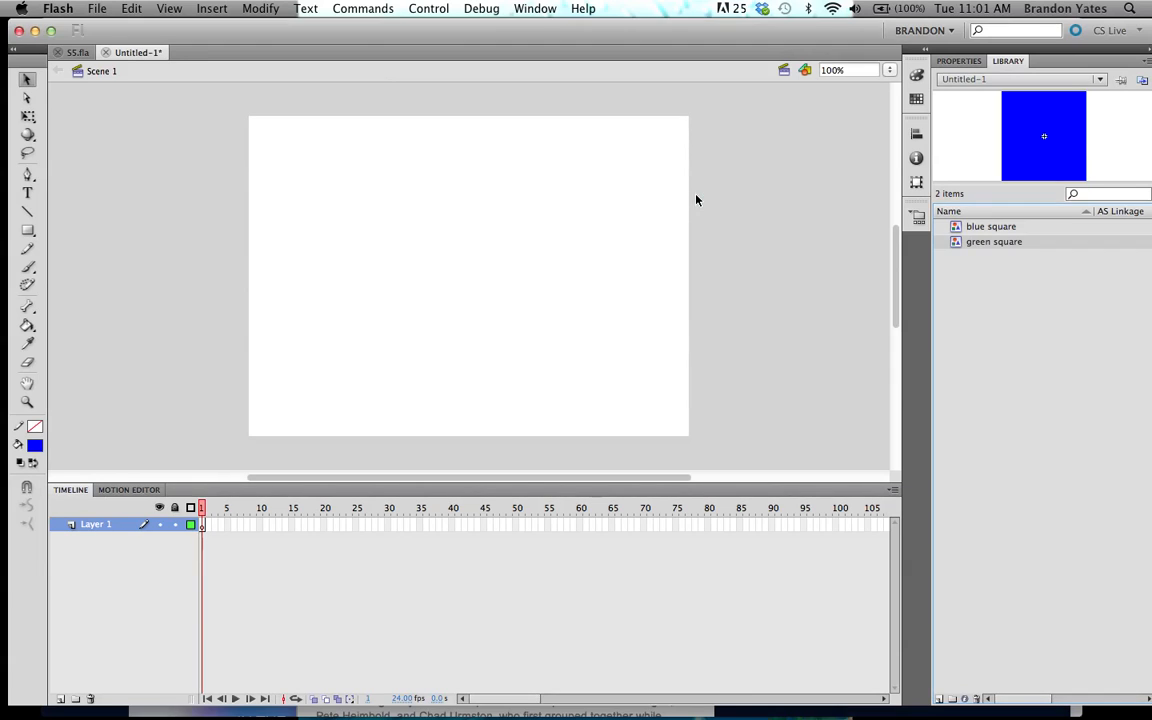
- Open the green square symbol for editing and fill its square with bright green using the Paint Bucket
double_click(956, 242)
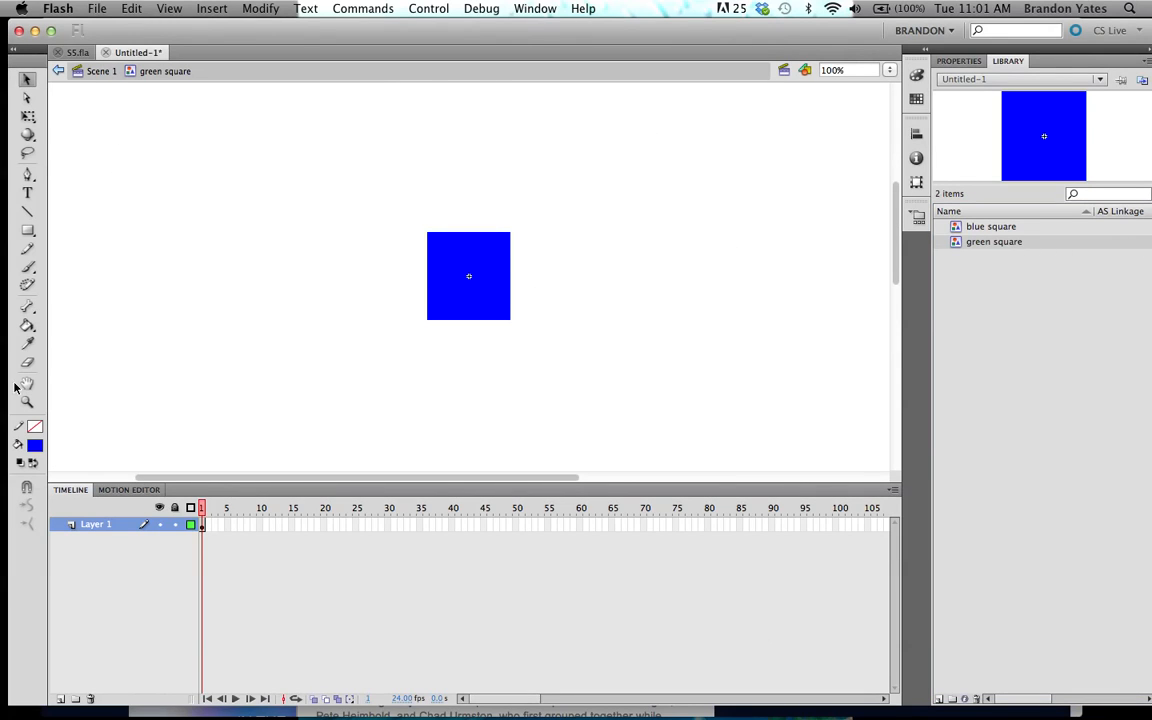
left_click(35, 445)
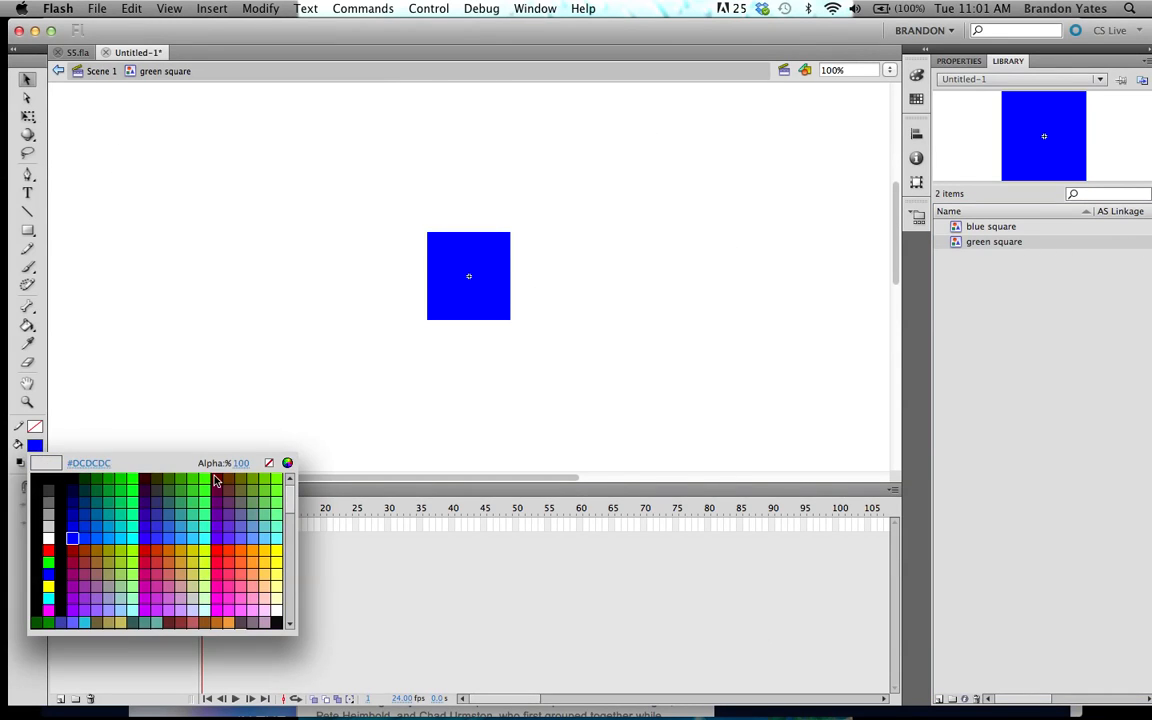
left_click(209, 481)
left_click(485, 285)
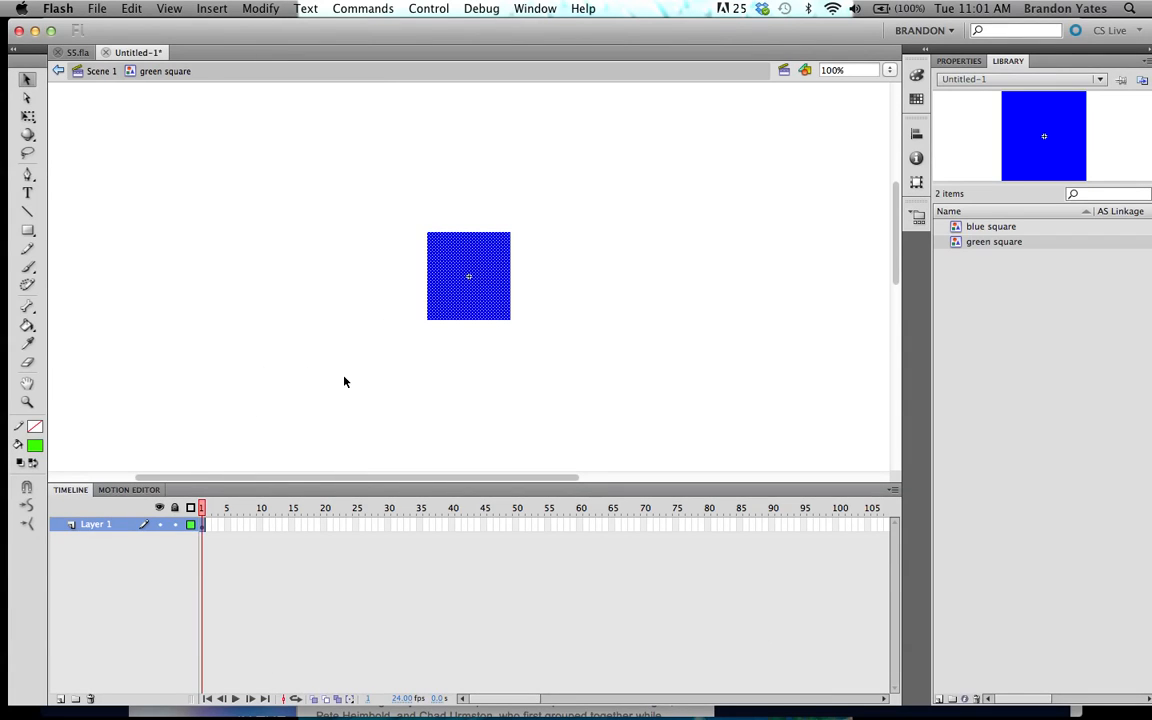
key("k")
left_click(428, 298)
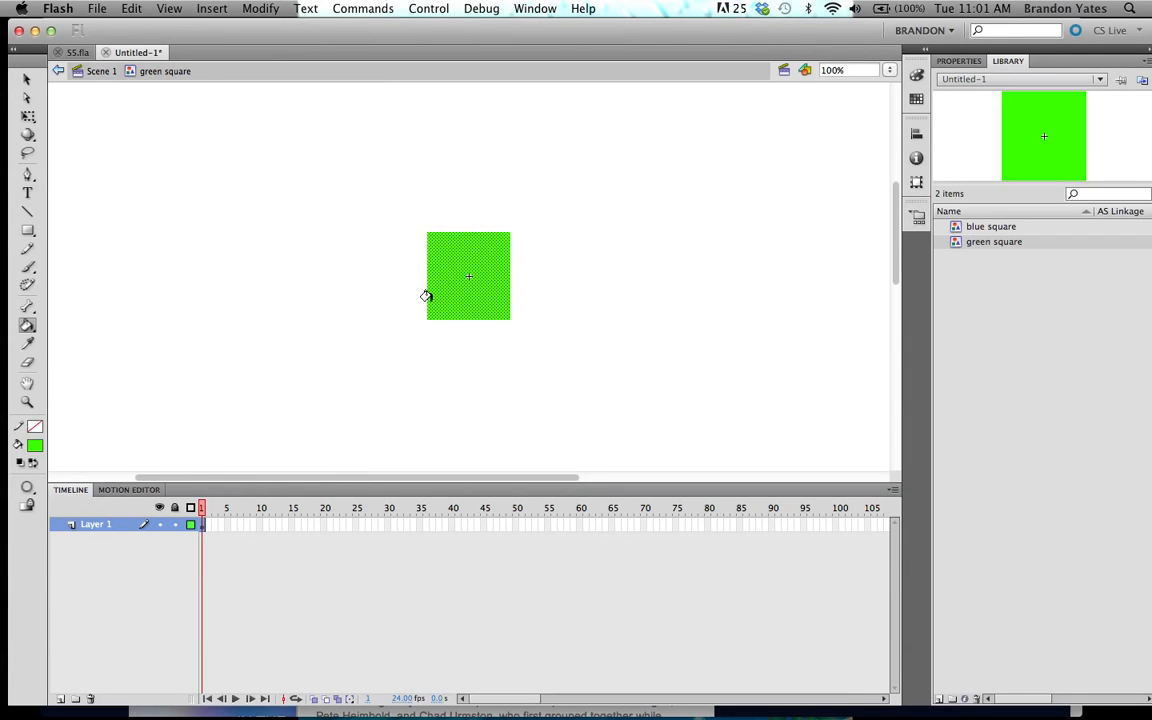
- Open and preview the blue square and green square library symbols in turn to compare their colours
left_click(1003, 228)
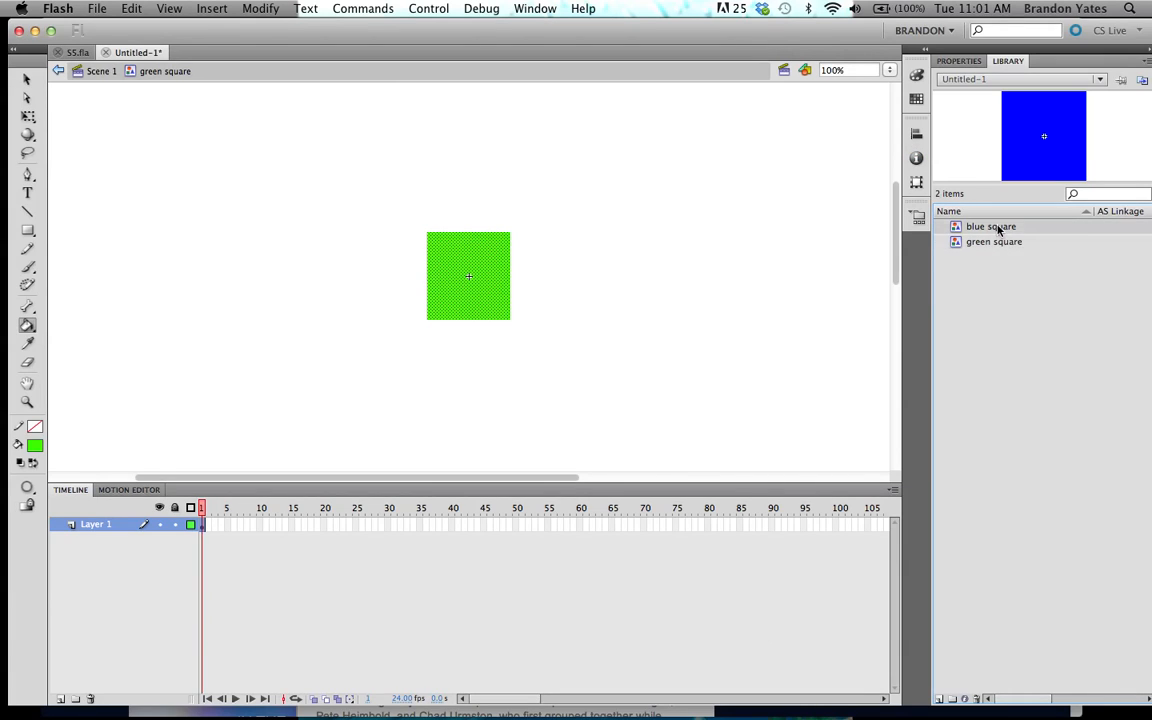
double_click(985, 227)
left_click(100, 72)
left_click(1000, 244)
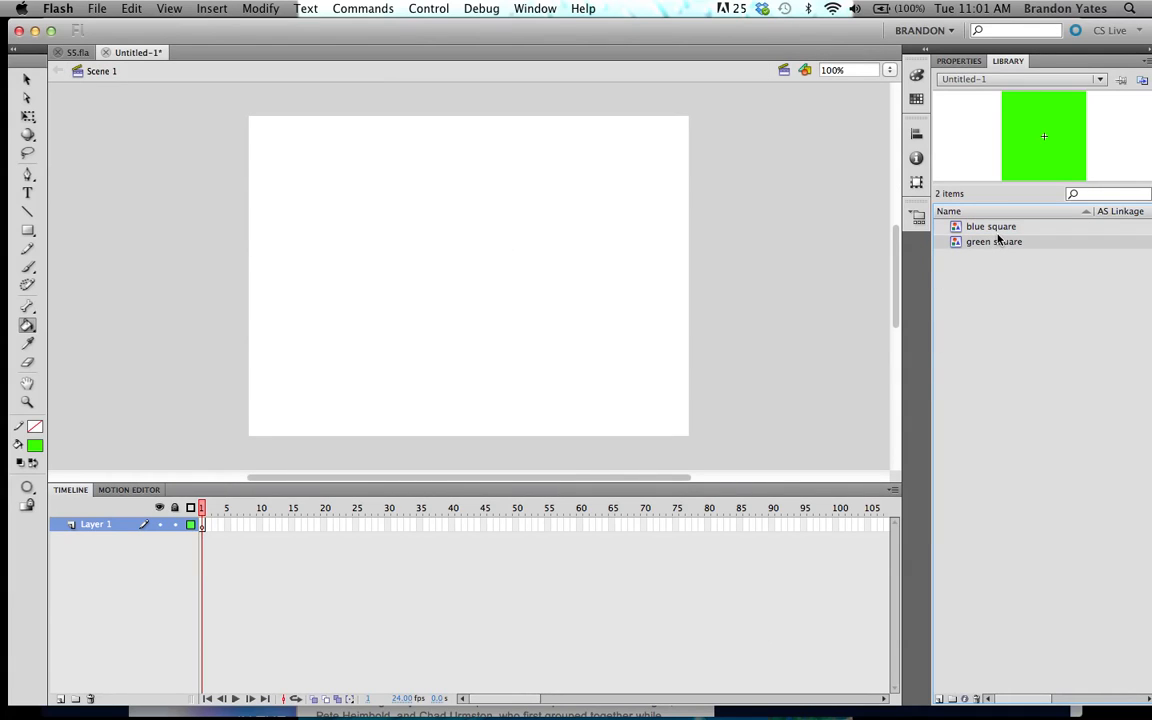
double_click(995, 241)
left_click(956, 250)
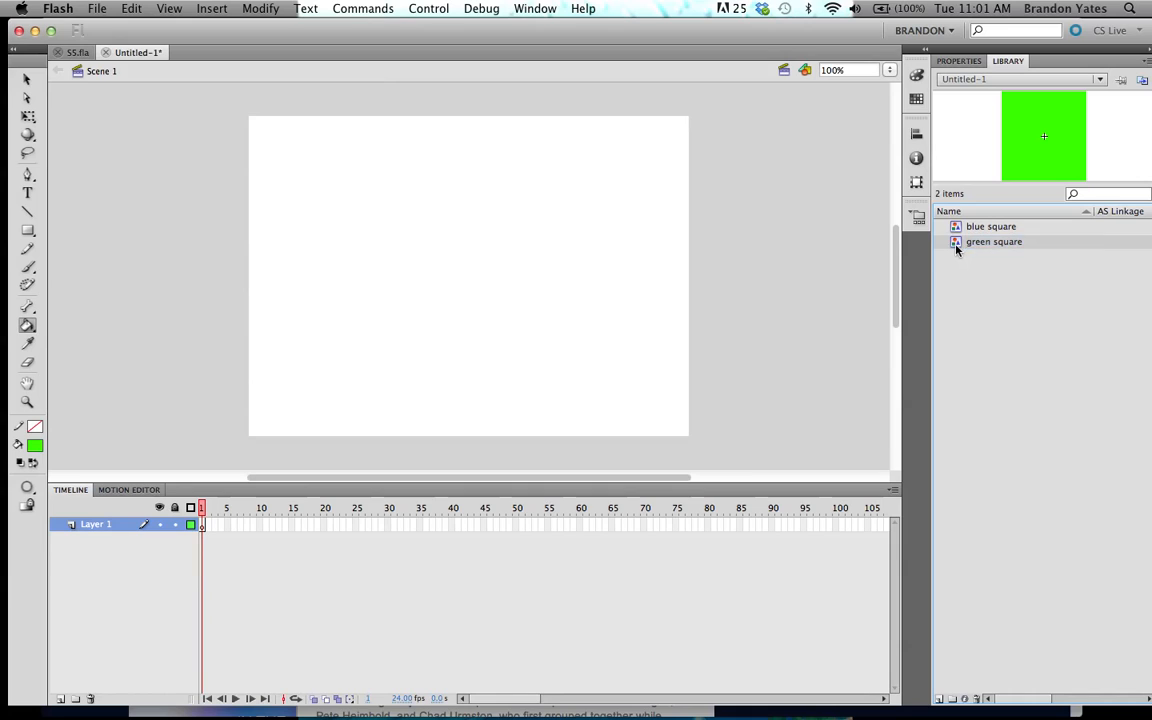
double_click(956, 245)
double_click(956, 227)
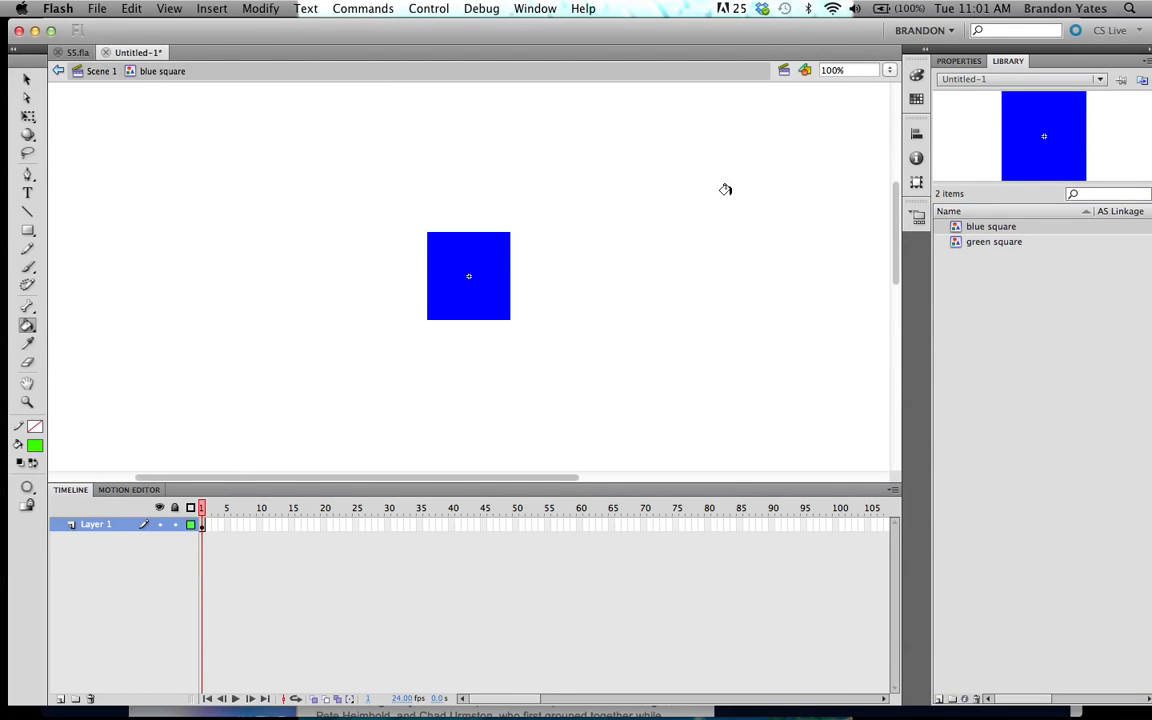
left_click(952, 245)
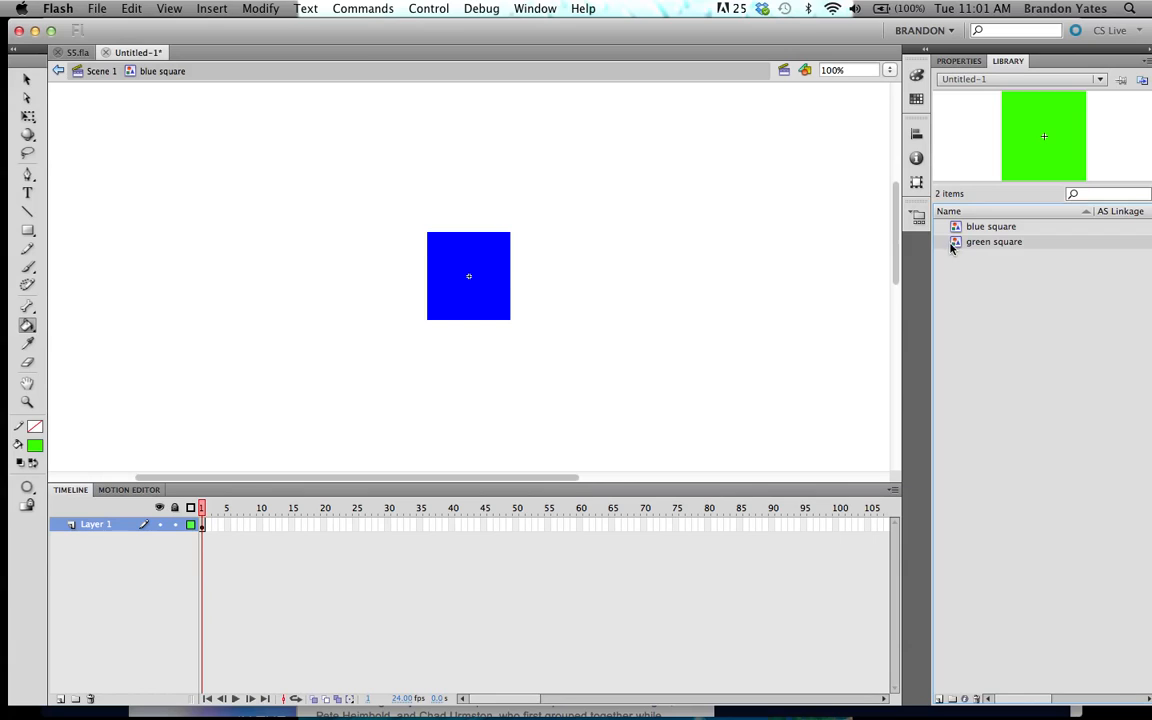
- Return to Scene 1 and place an instance of the green square symbol near the middle of the stage
left_click(103, 72)
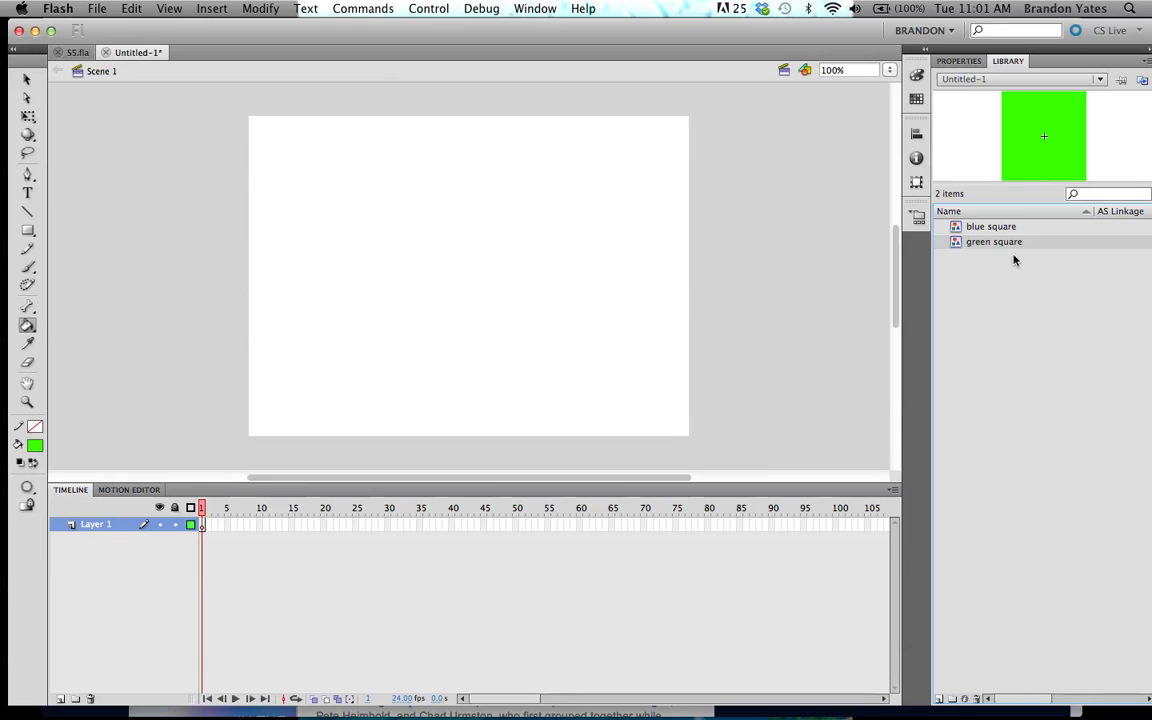
left_click_drag(960, 244, 440, 274)
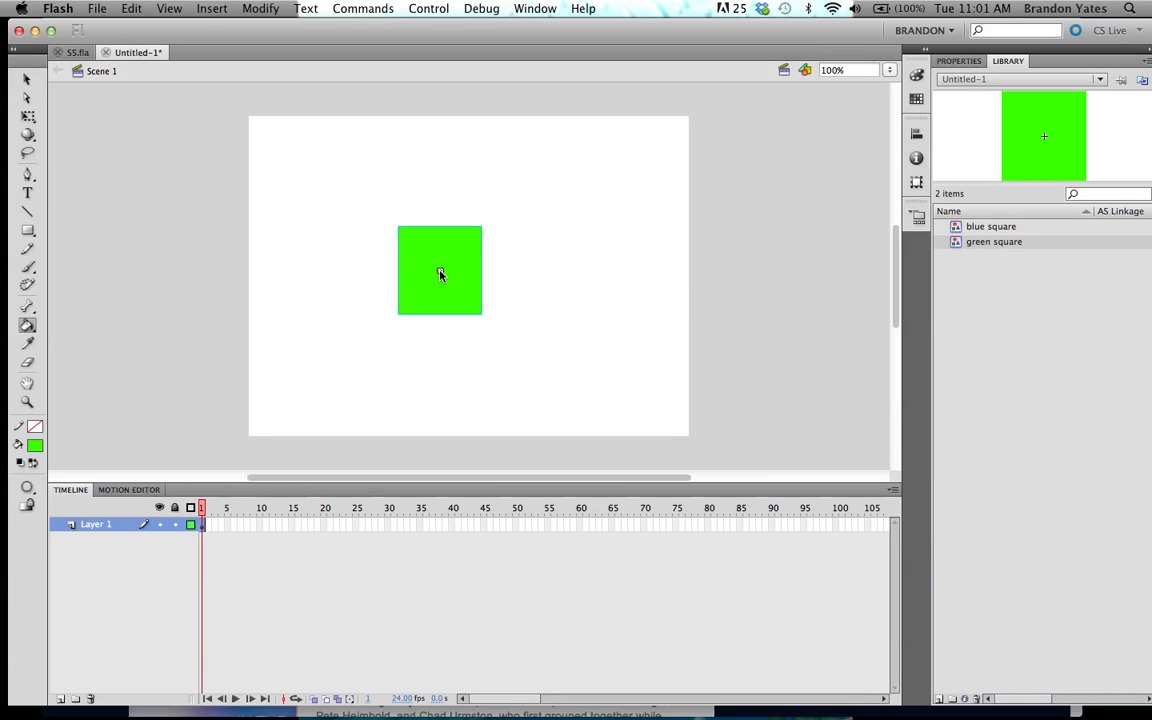
- Apply an Alpha color effect to the green square instance and set its alpha to 100%
left_click(957, 61)
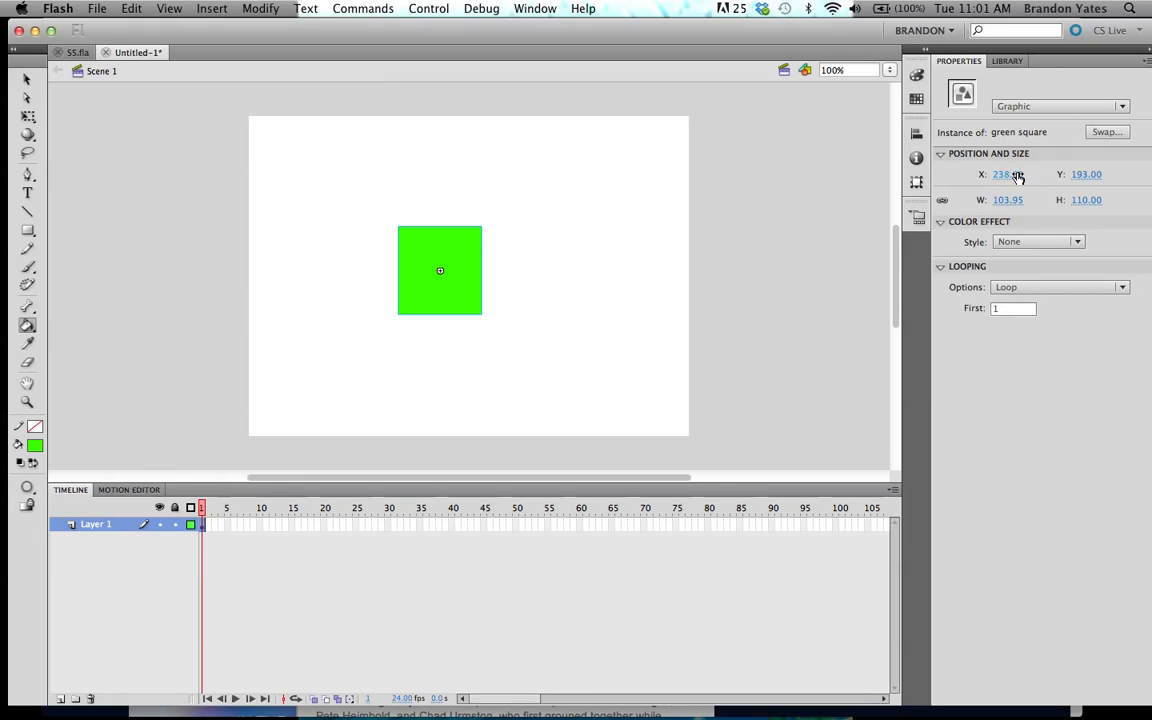
left_click(1078, 243)
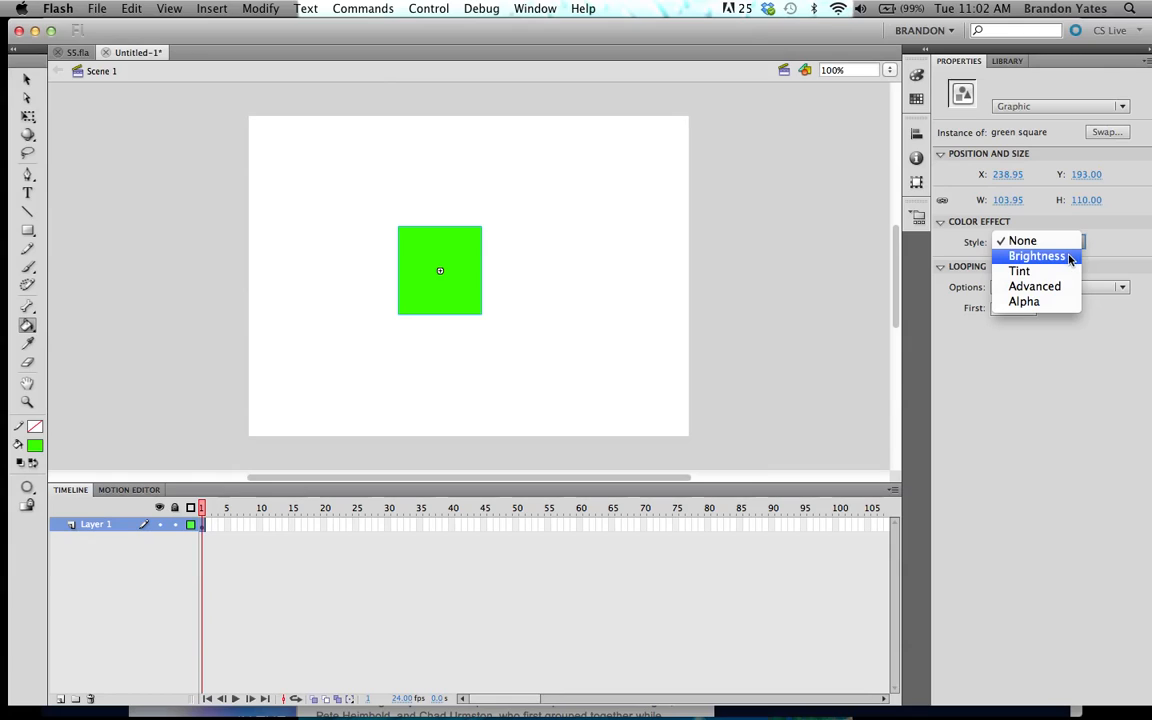
left_click(1051, 304)
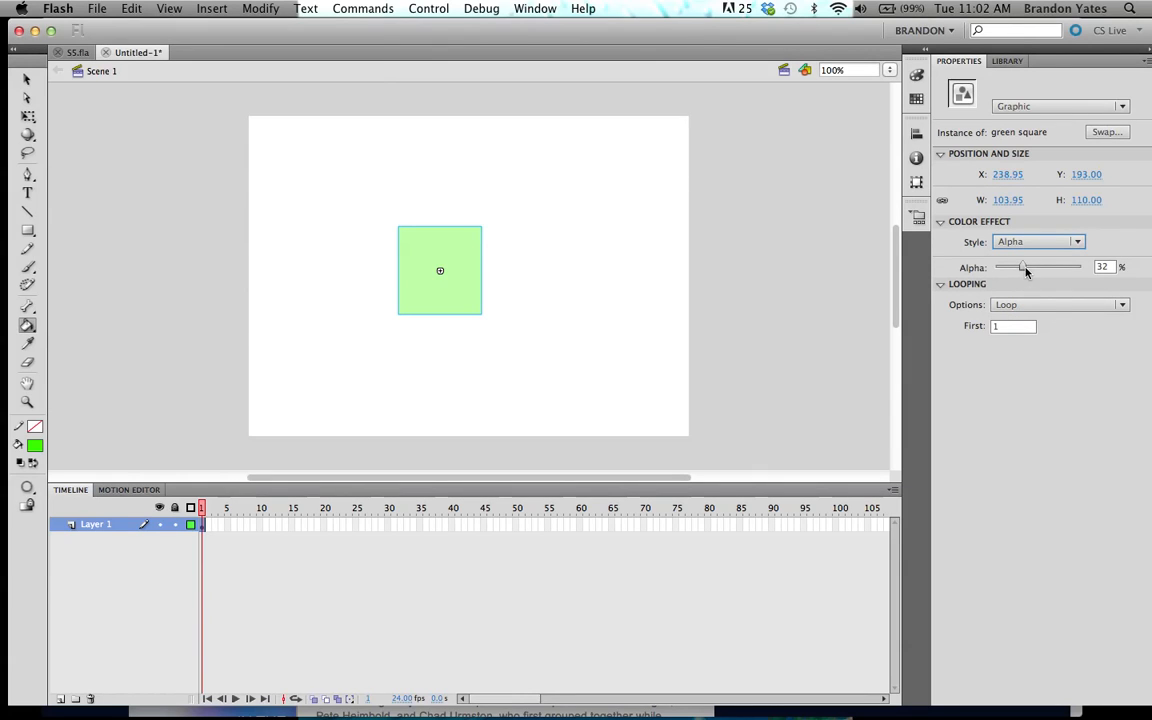
left_click_drag(1025, 271, 1094, 274)
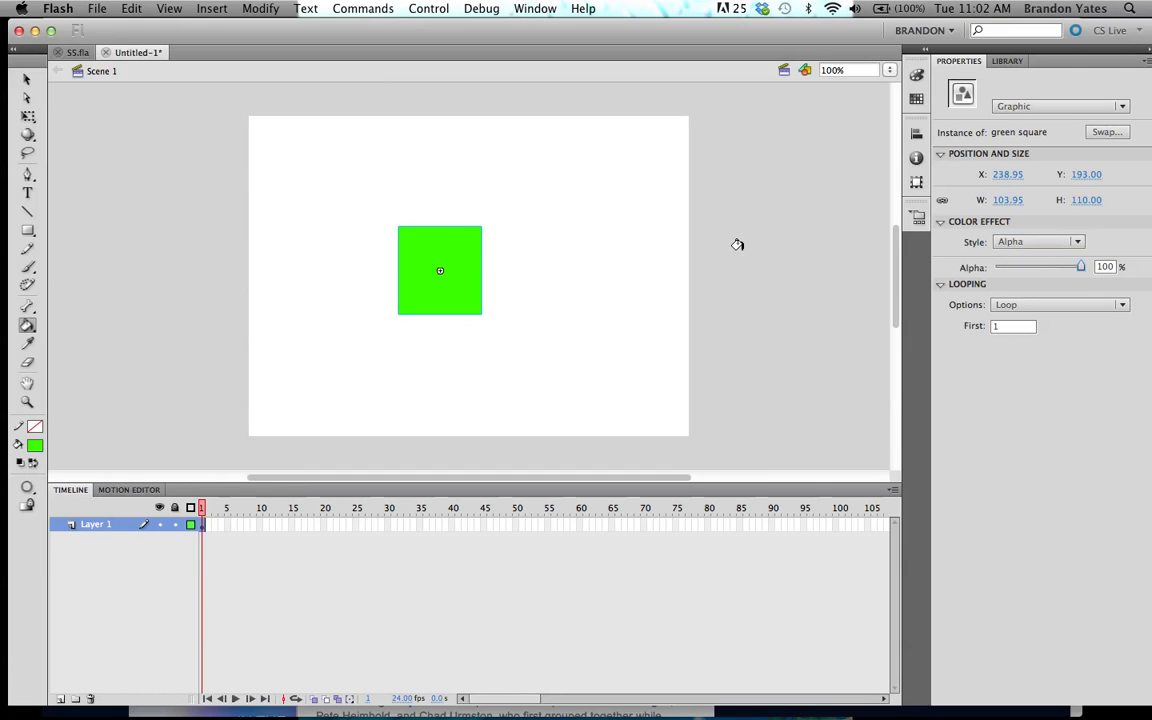
- Inside the green square symbol, add a keyframe at frame 19 and move its square to the stage's upper-right area, about X 185, Y -166
key("v")
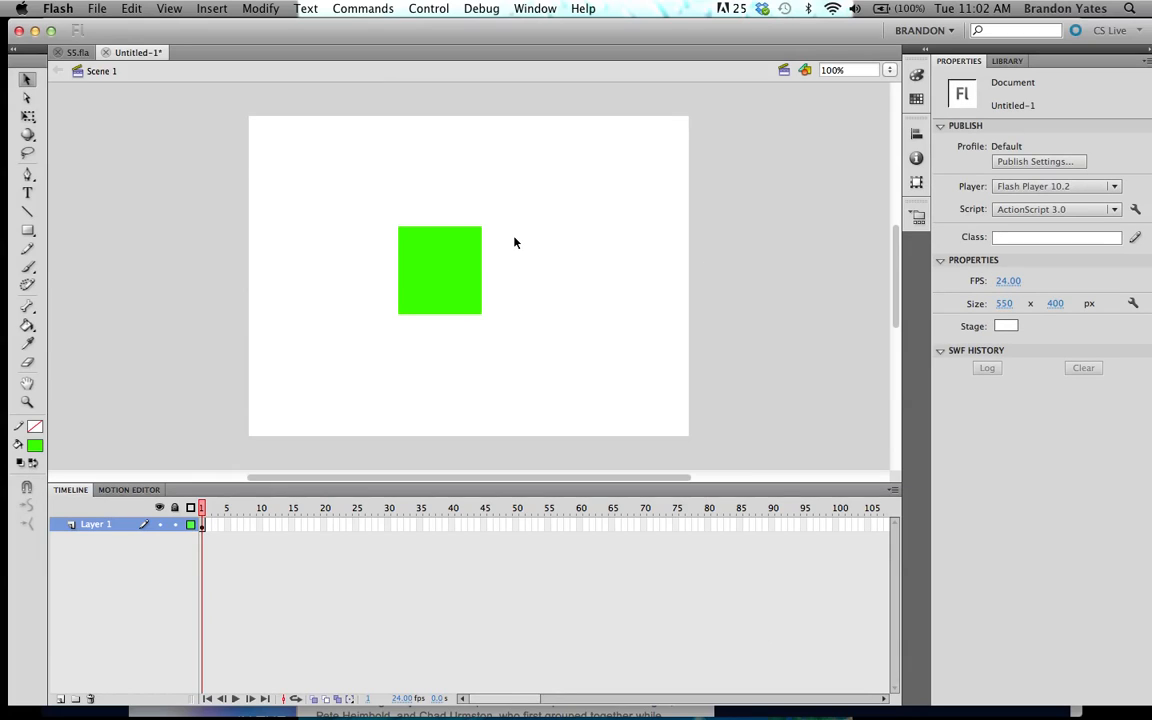
left_click(443, 267)
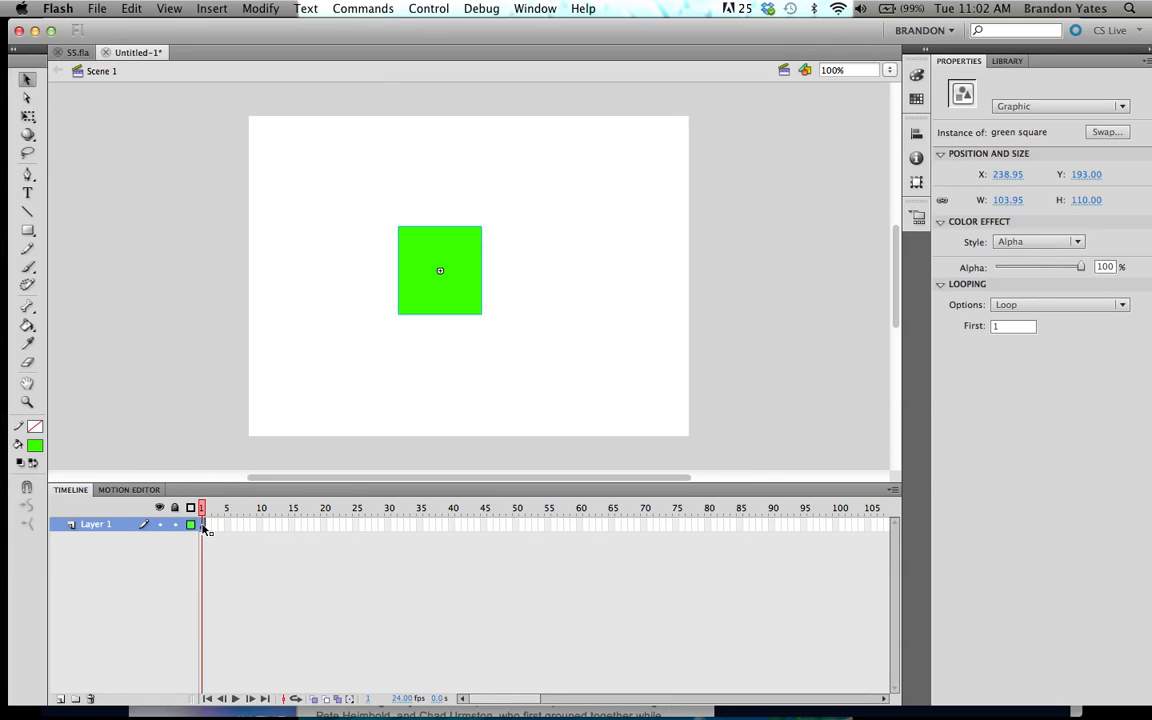
double_click(463, 244)
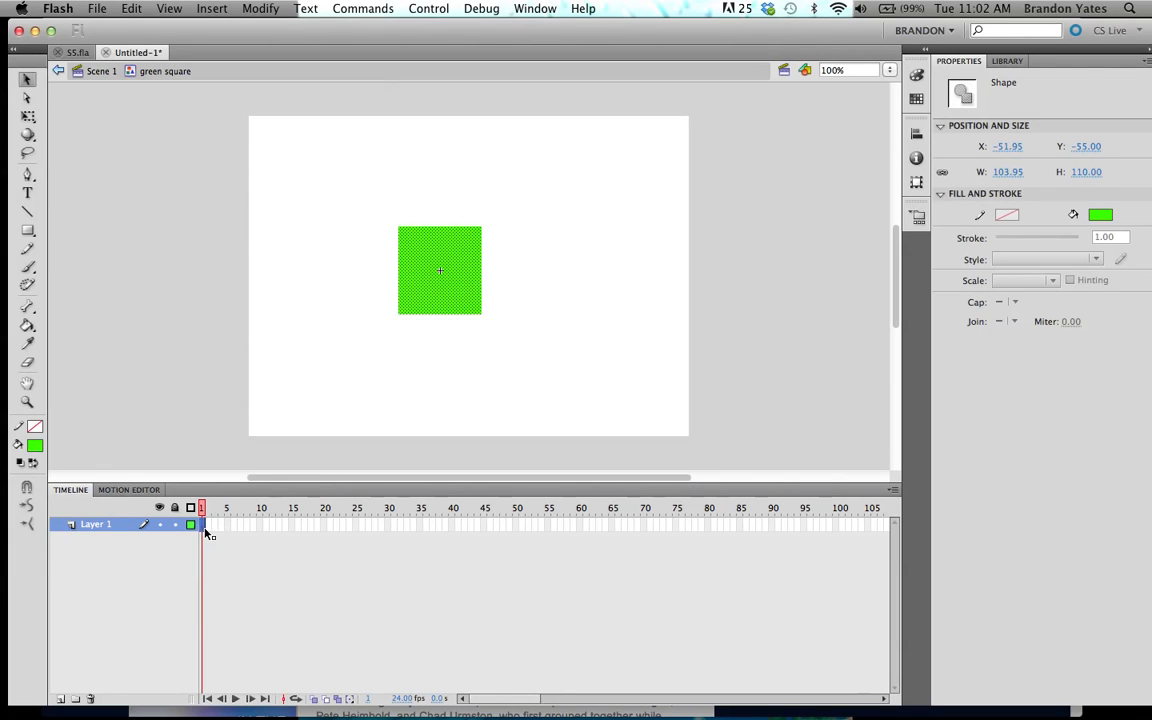
left_click(317, 525)
key("F5")
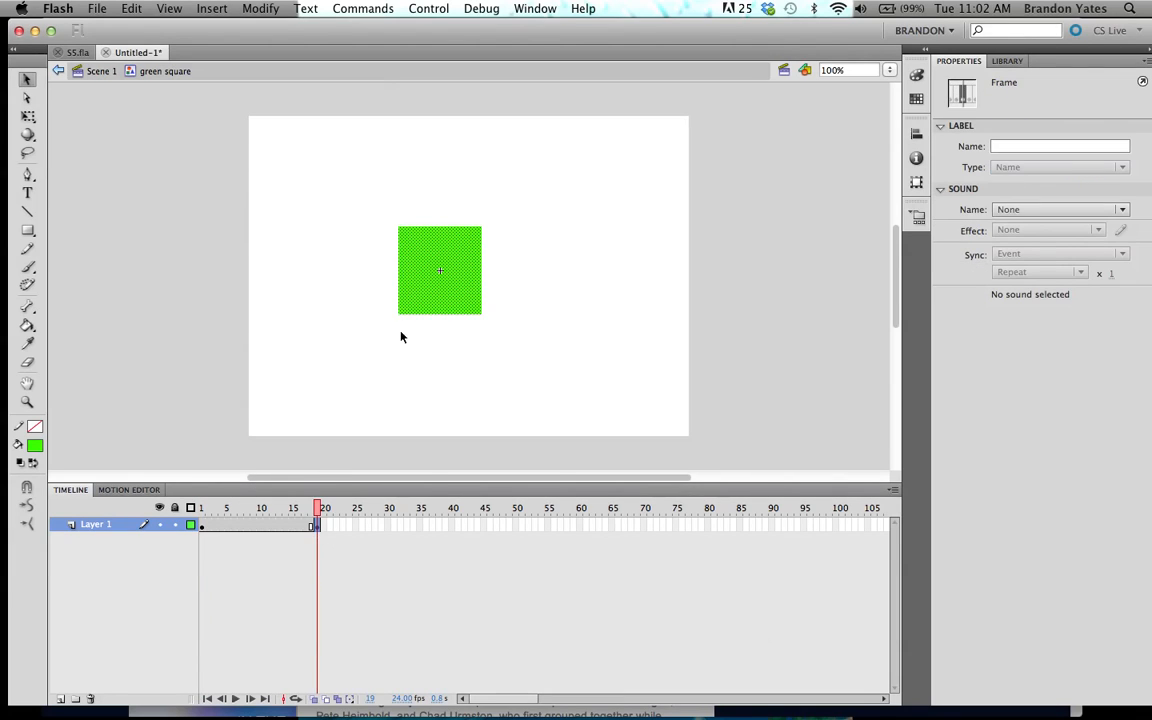
left_click_drag(439, 291, 614, 213)
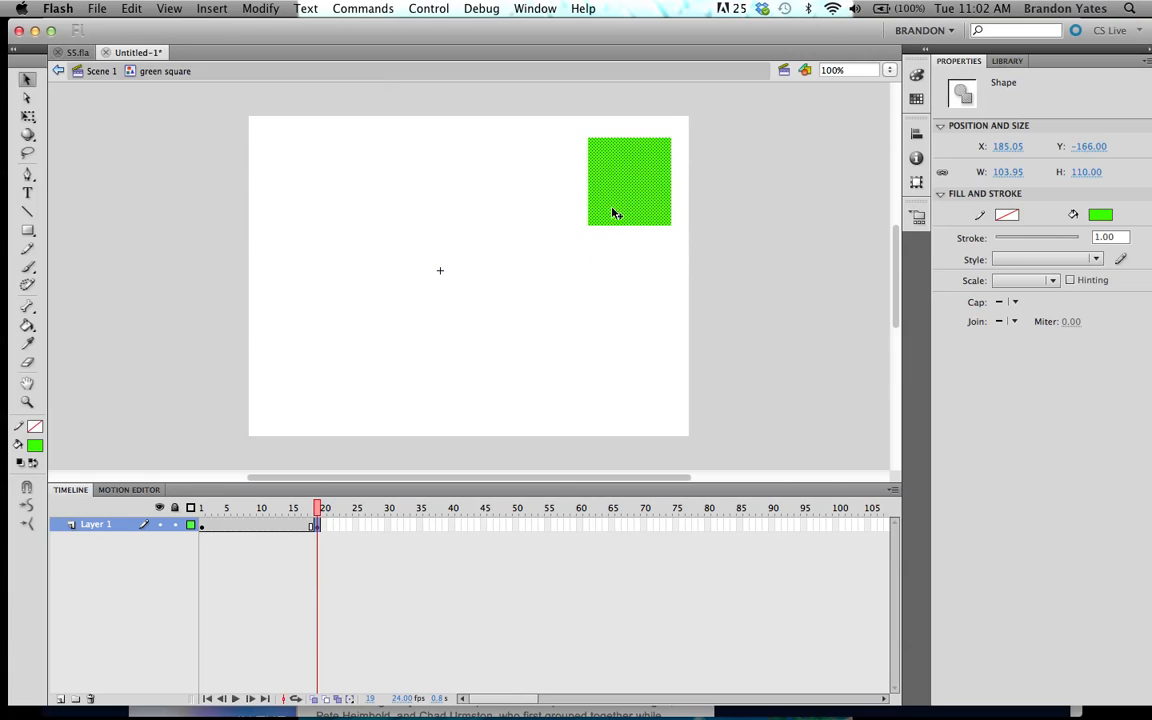
- Move the frame 1 square to the stage's lower-left area, about X -217, Y 70, and create a shape tween between the keyframes
left_click(200, 525)
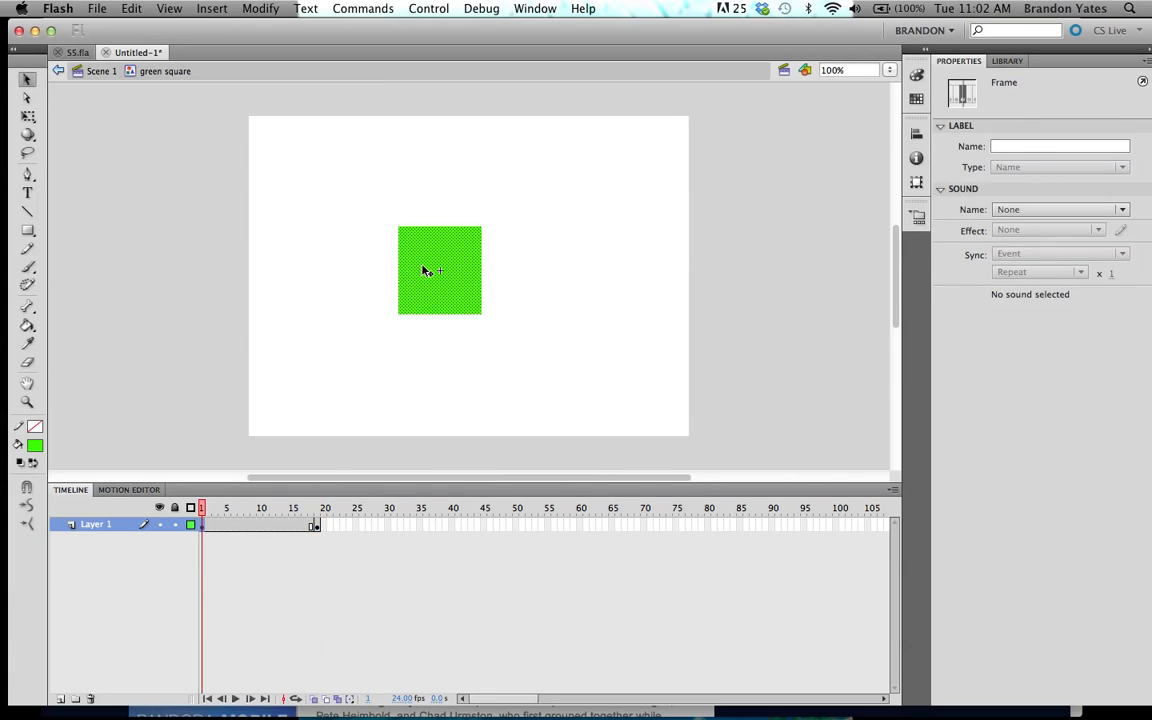
left_click_drag(424, 270, 293, 370)
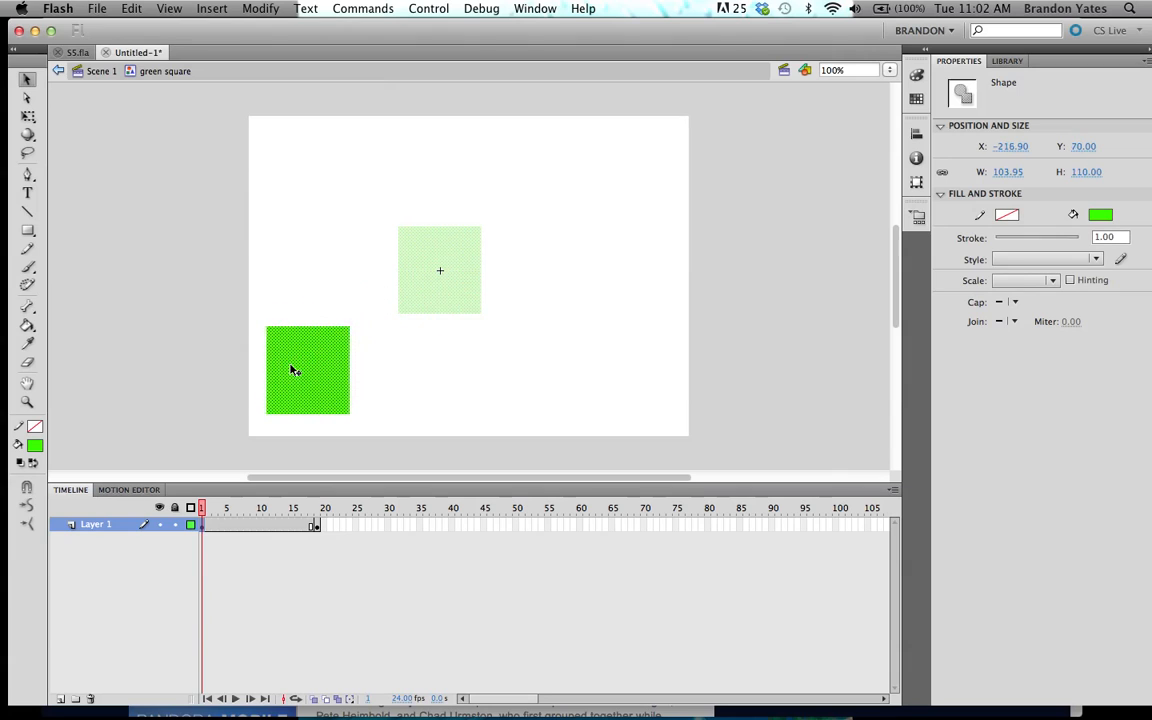
right_click(243, 525)
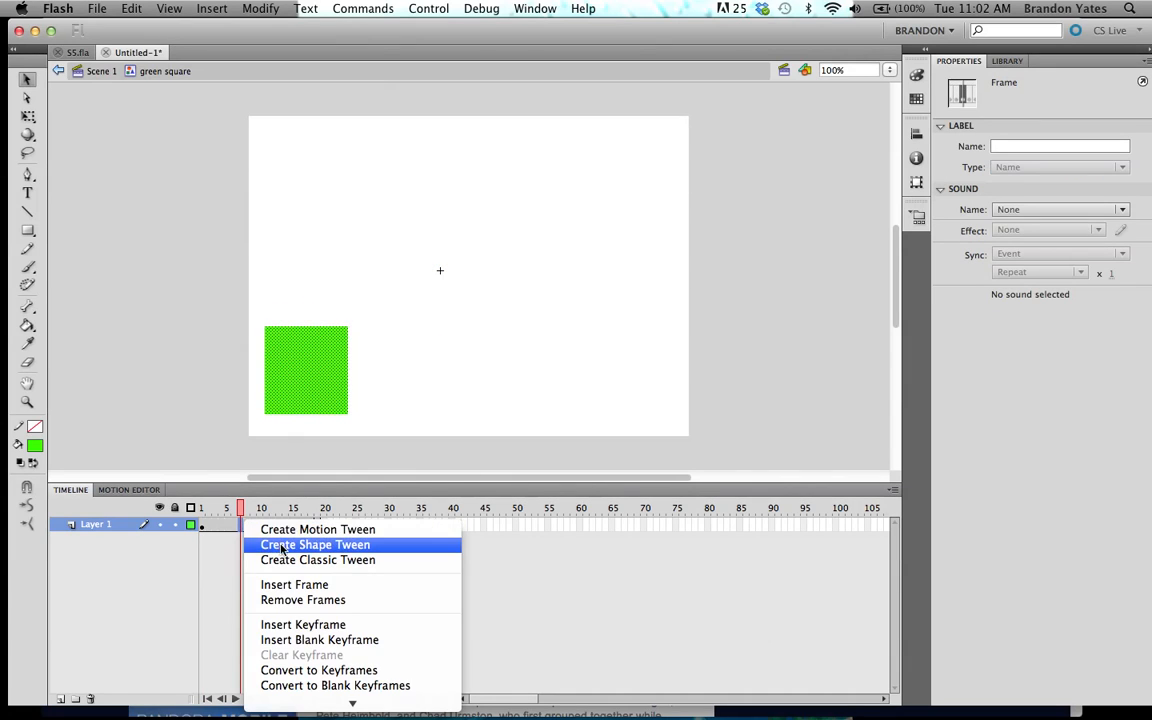
left_click(277, 544)
- Play the green square's shape tween, rewind it to frame 1 and return to Scene 1
key("Return")
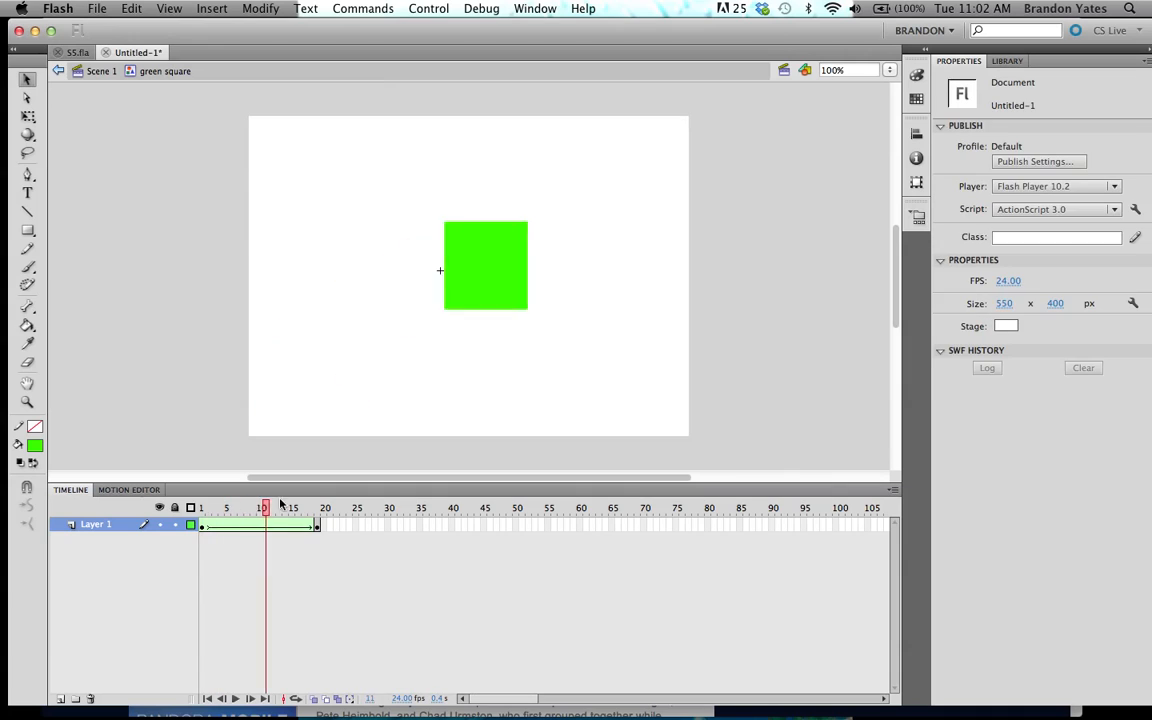
left_click_drag(209, 498, 177, 528)
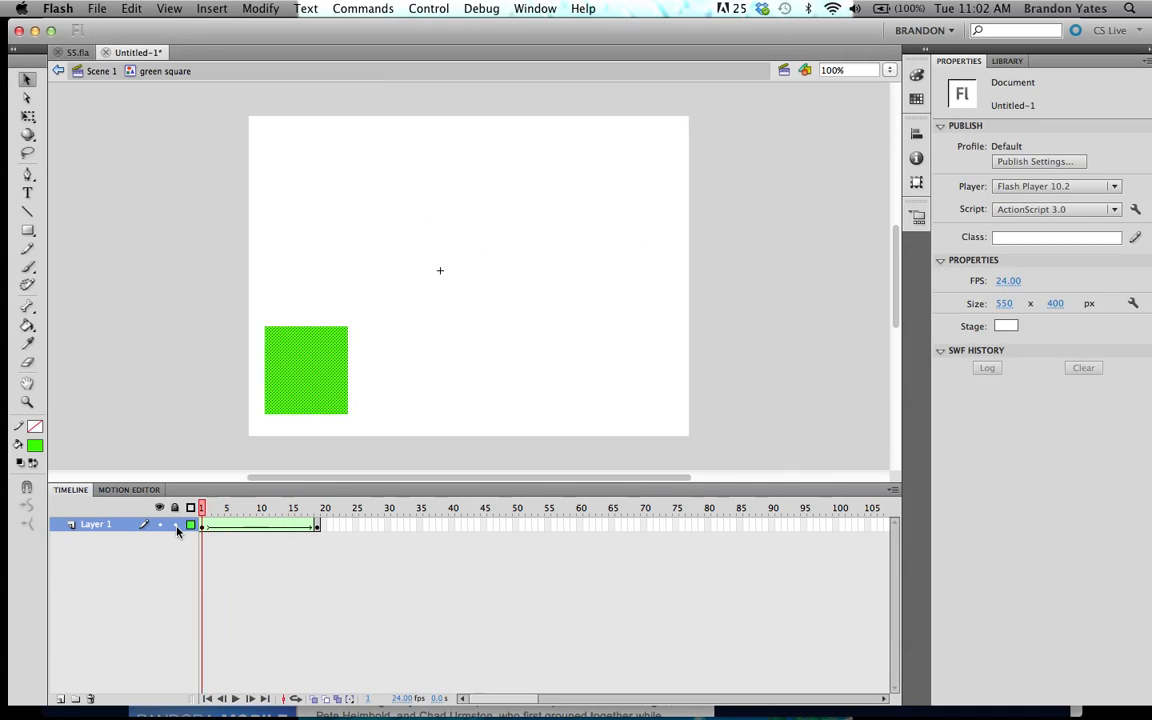
left_click(88, 70)
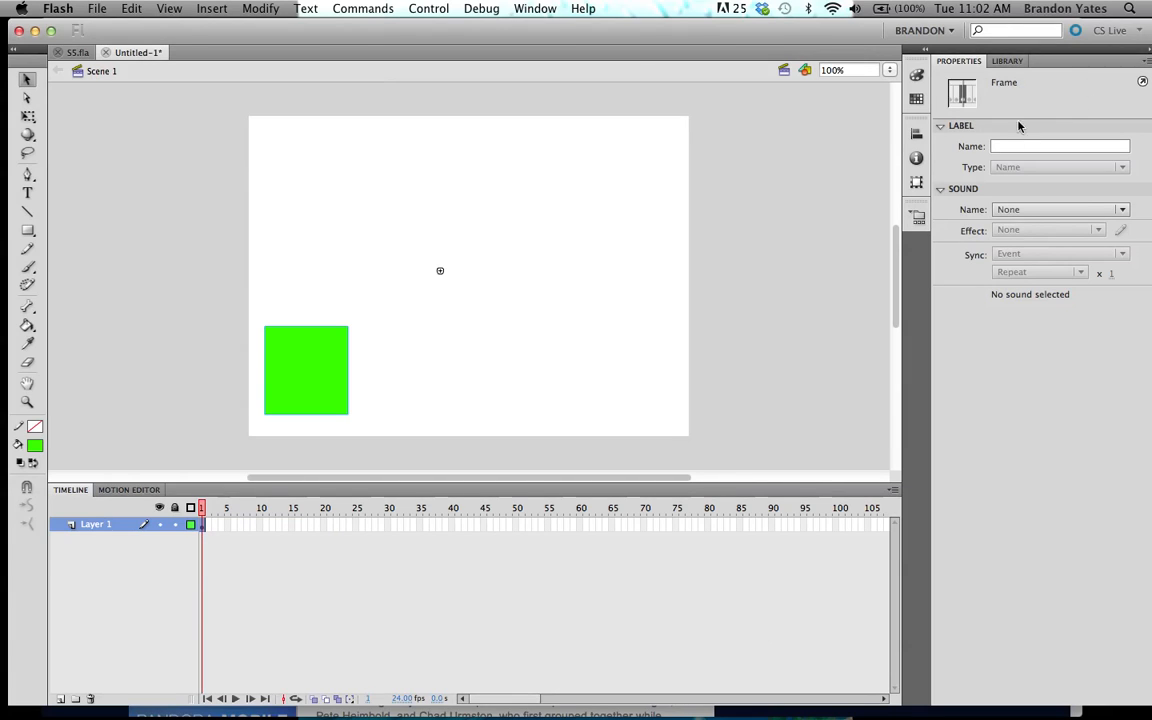
left_click(338, 360)
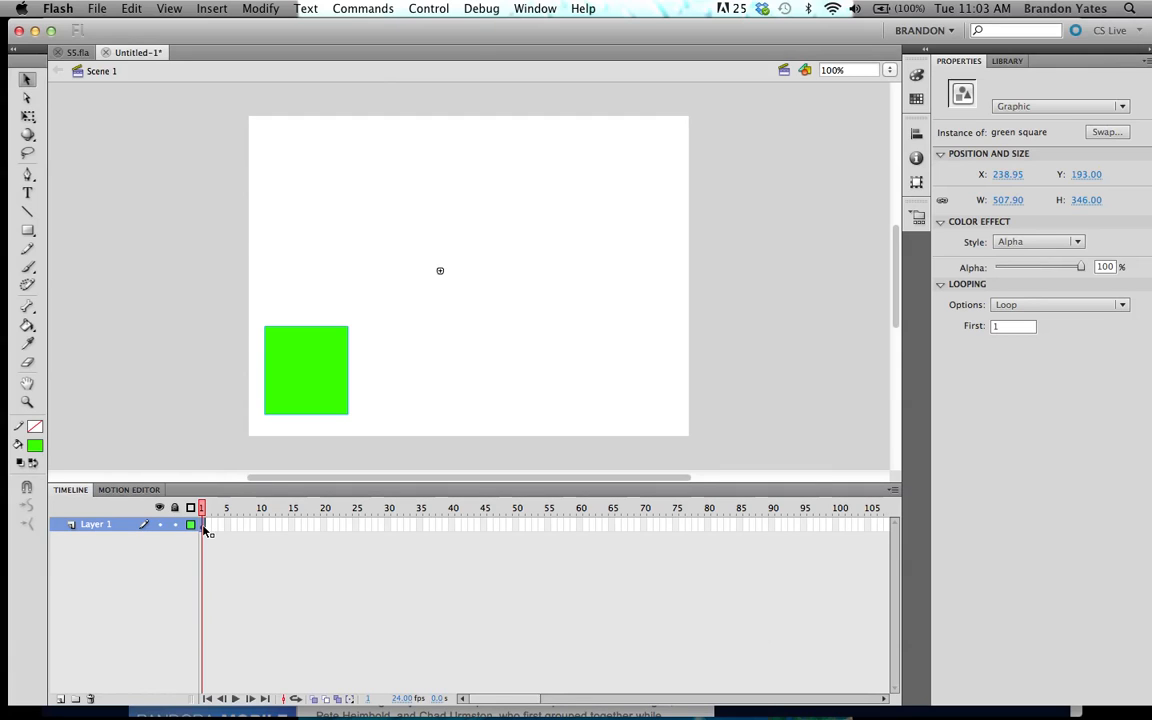
left_click_drag(205, 531, 333, 535)
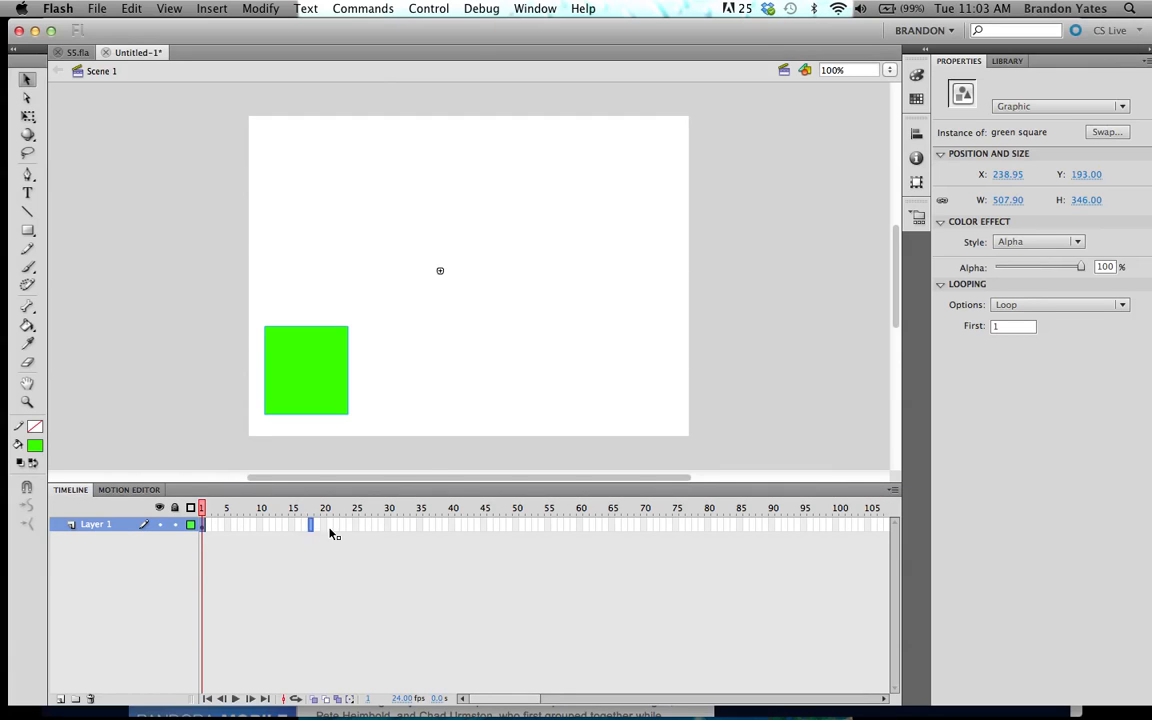
left_click_drag(740, 543, 840, 545)
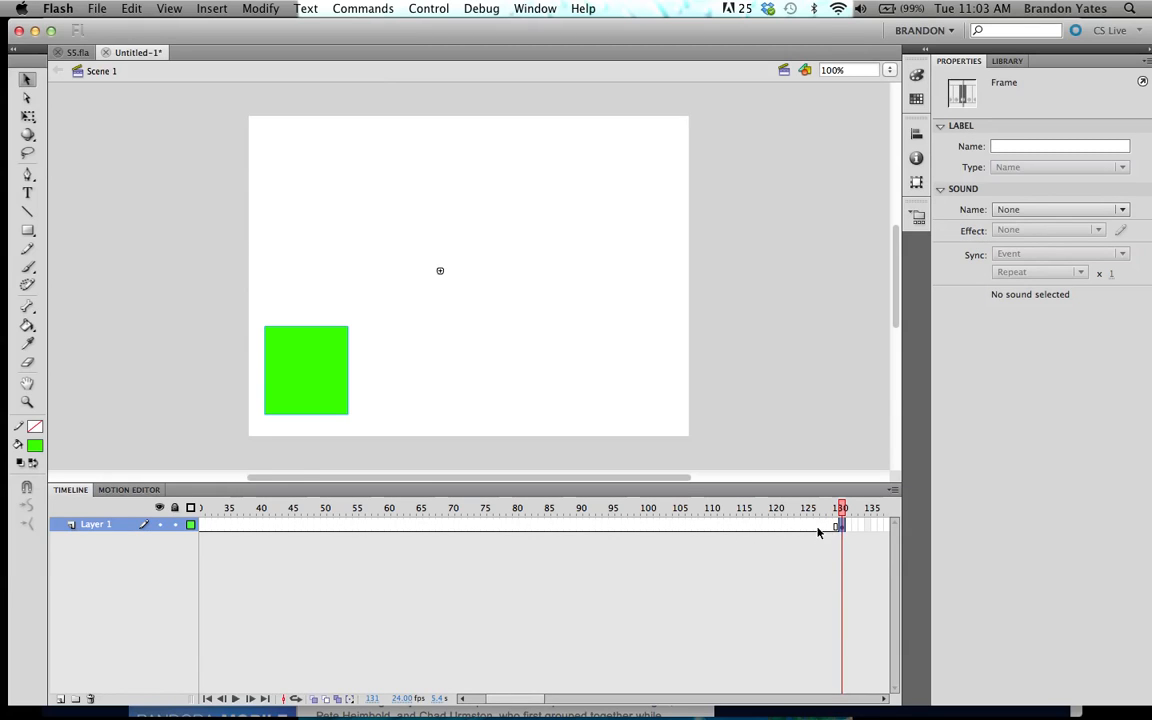
key("super+z")
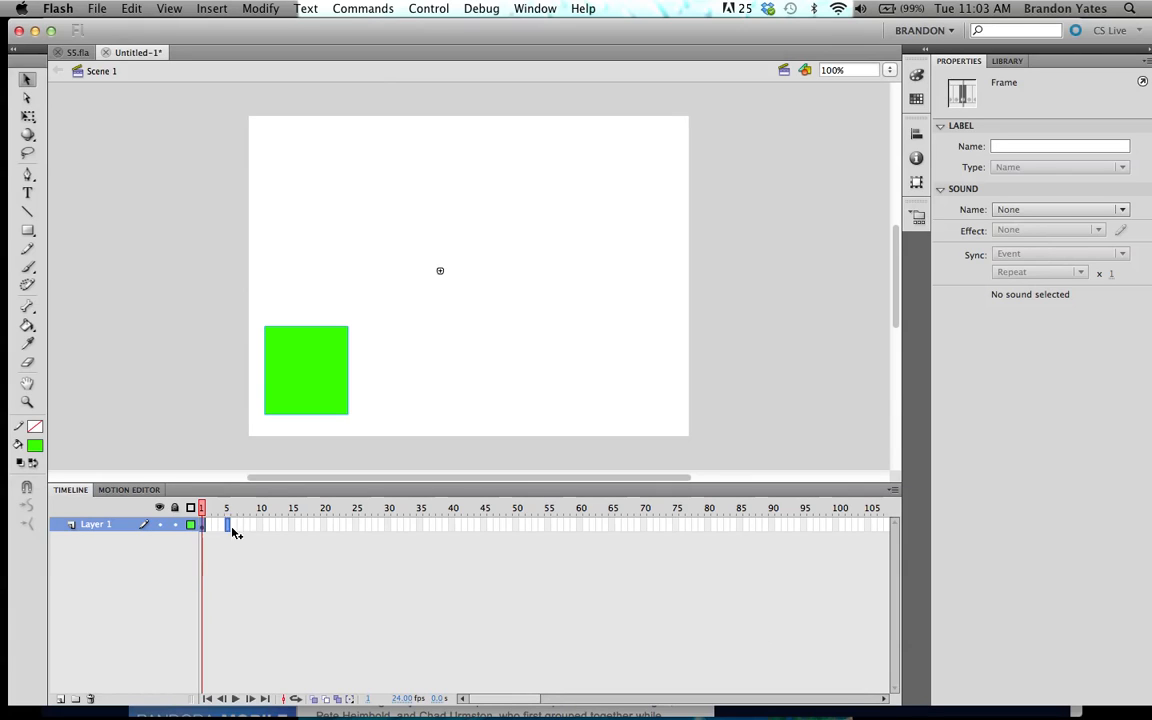
- Extend Scene 1's Layer 1 to a keyframe at frame 106 and play the animation from frame 1
left_click(880, 526)
key("F5")
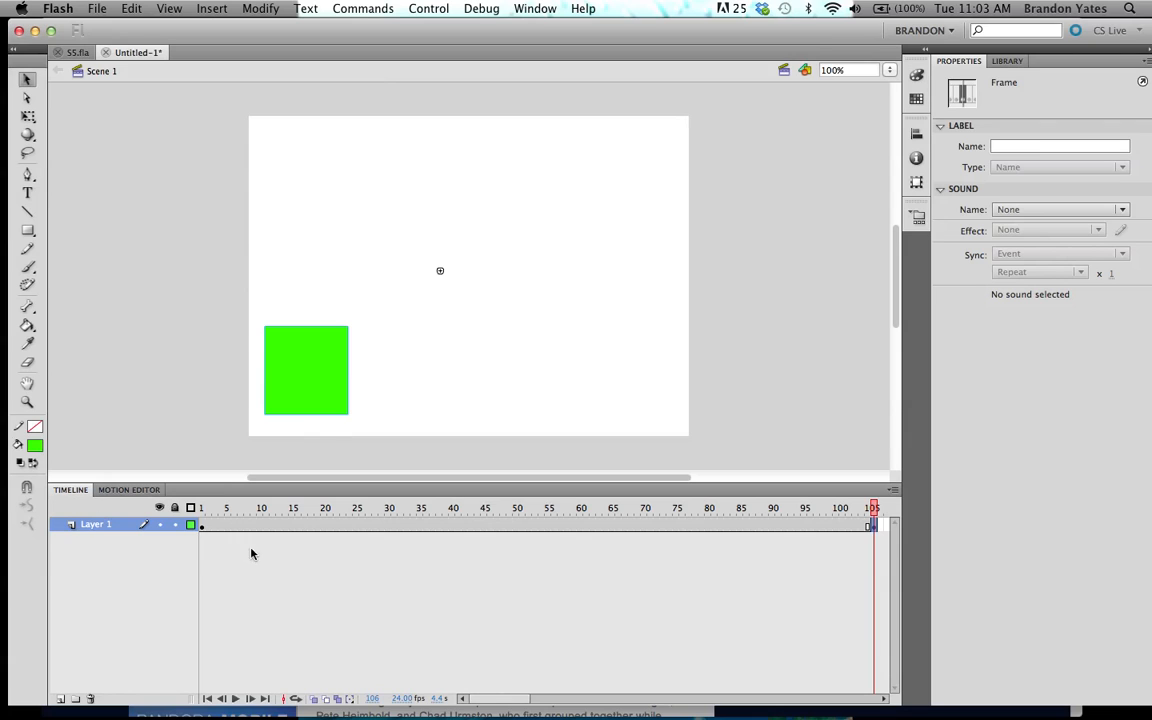
left_click(203, 528)
key("Return")
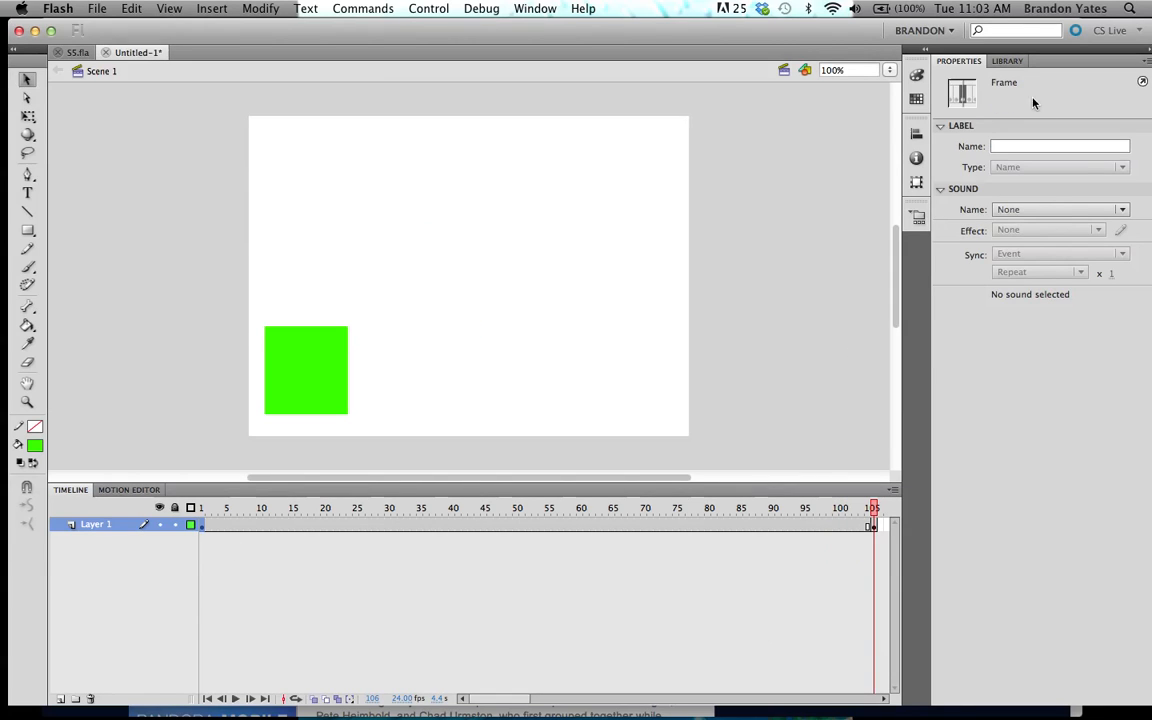
- Check the instance's first-frame looping setting, compare frames 10 and 1 inside the green square symbol, and return to Scene 1
left_click(330, 355)
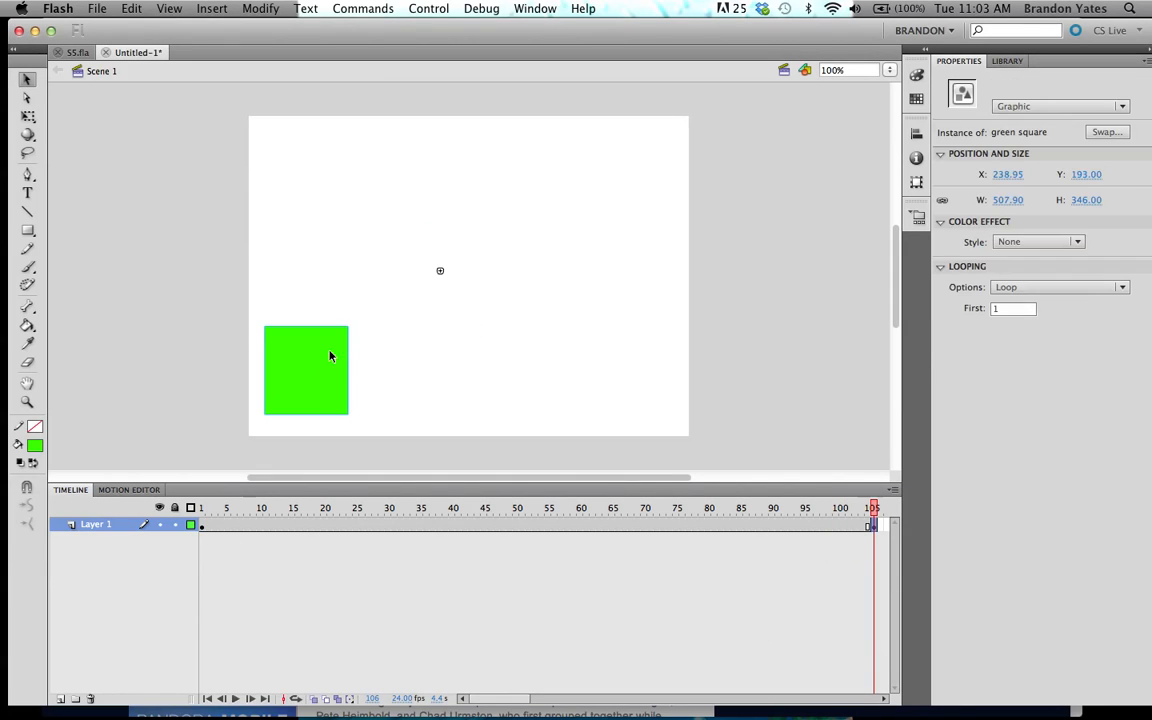
left_click(1002, 308)
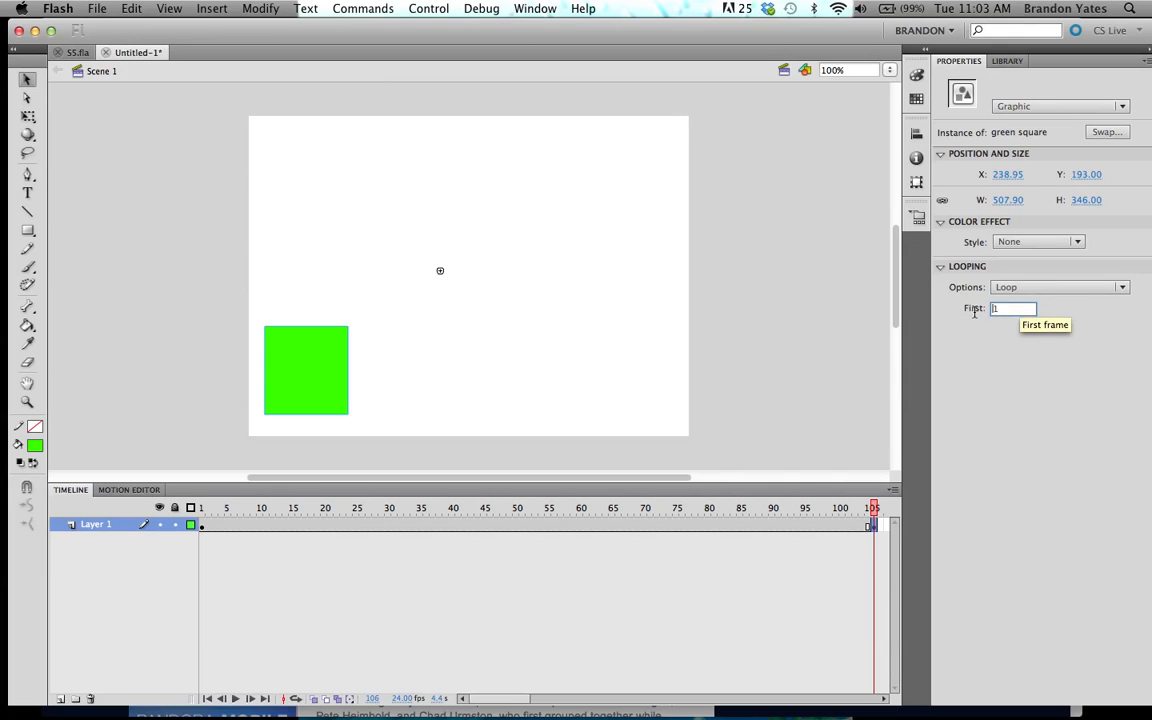
double_click(282, 383)
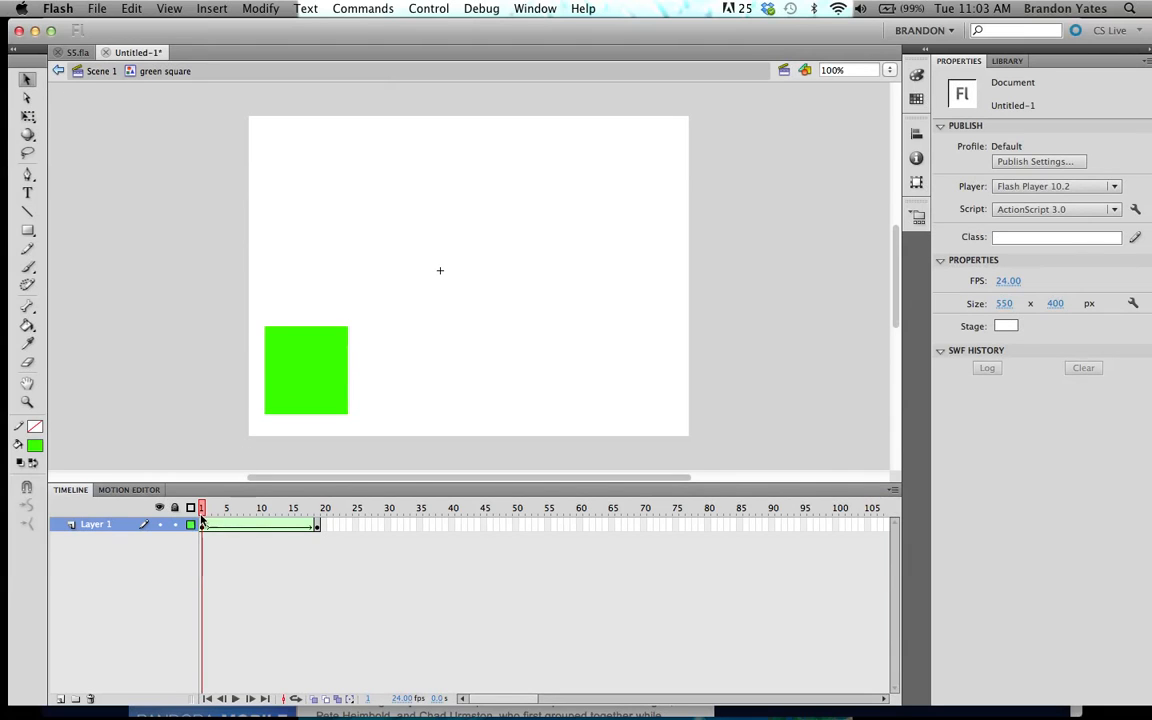
left_click(262, 525)
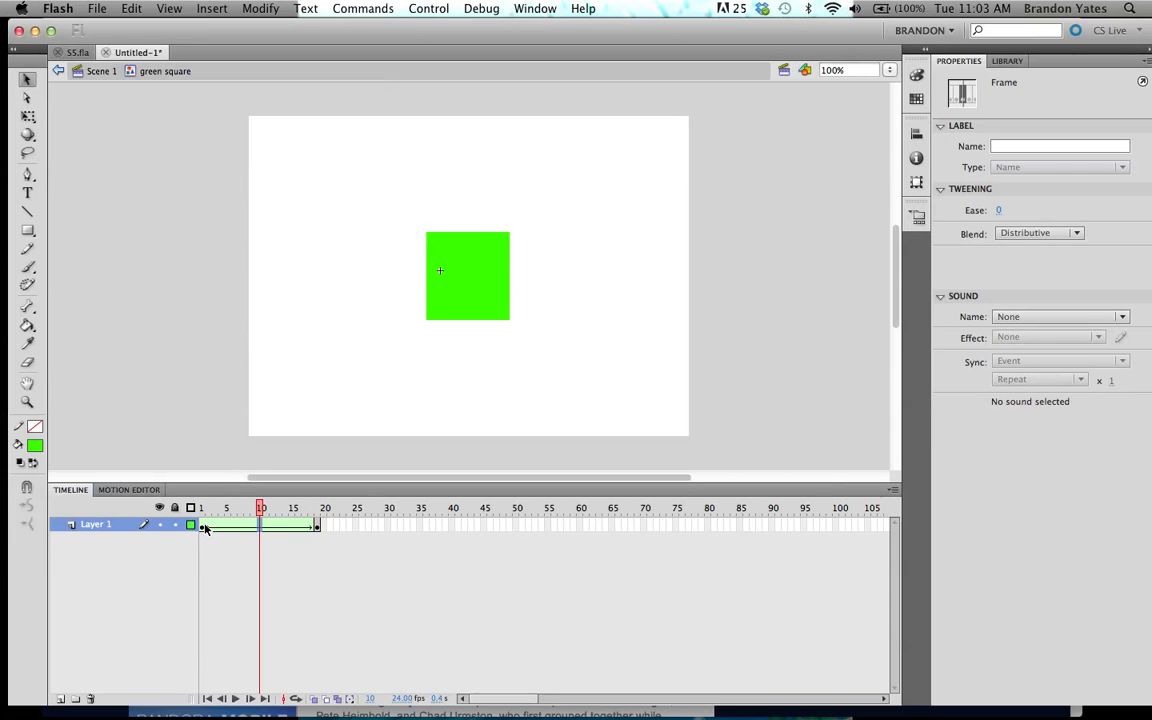
left_click(201, 525)
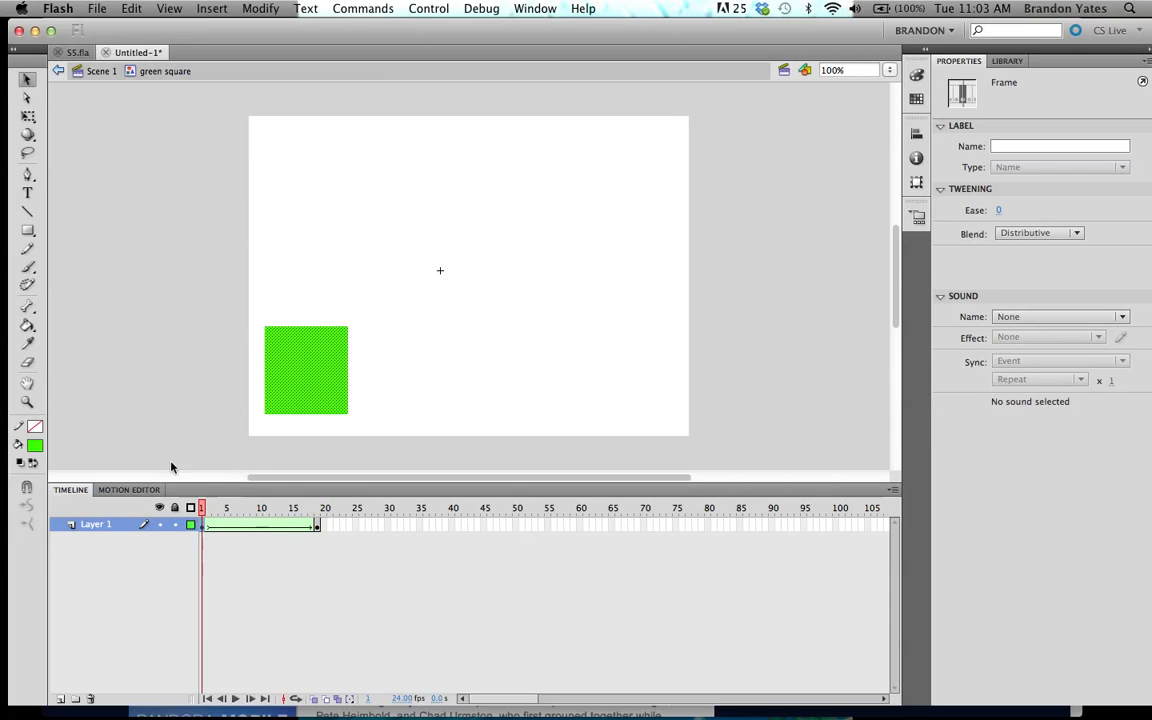
left_click(103, 71)
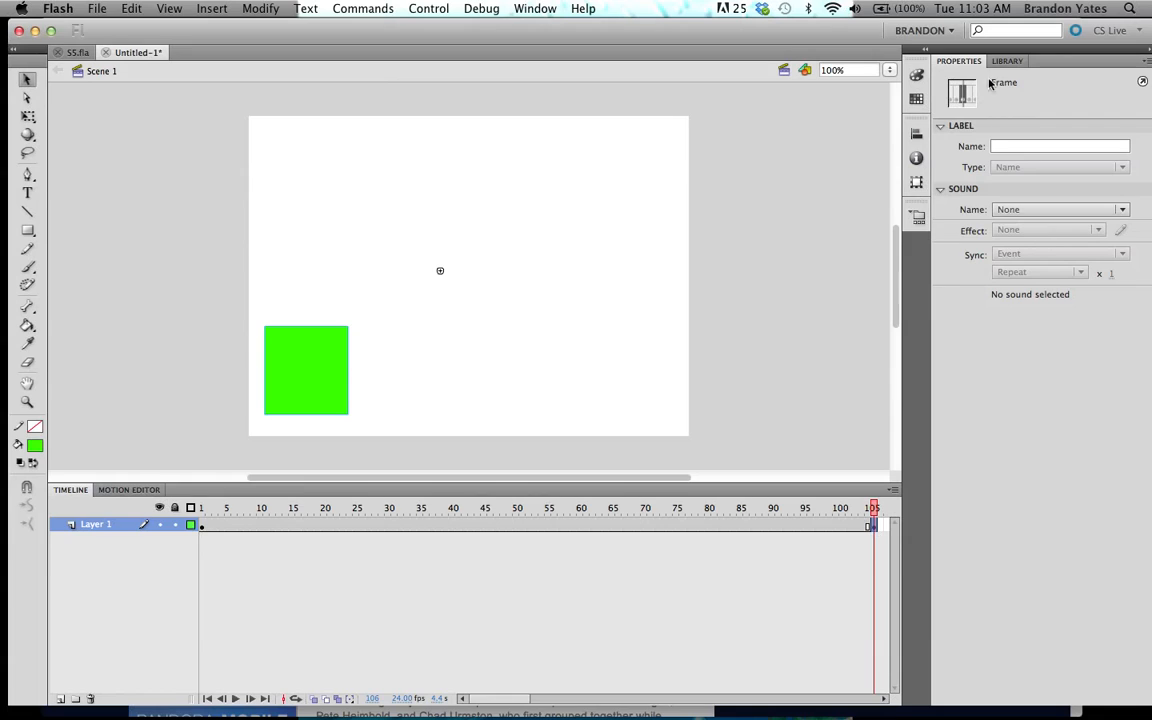
- Try a first looping frame of 10 on the frame 106 green square instance, and restore it to 1
left_click(311, 352)
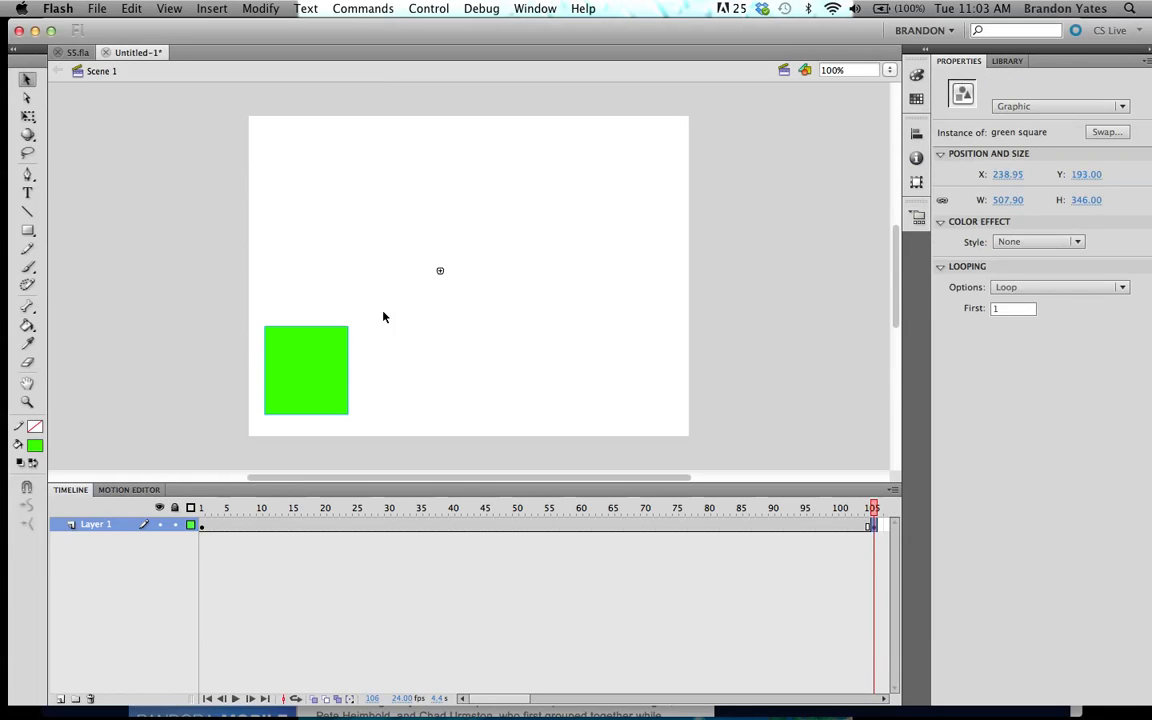
left_click(1015, 308)
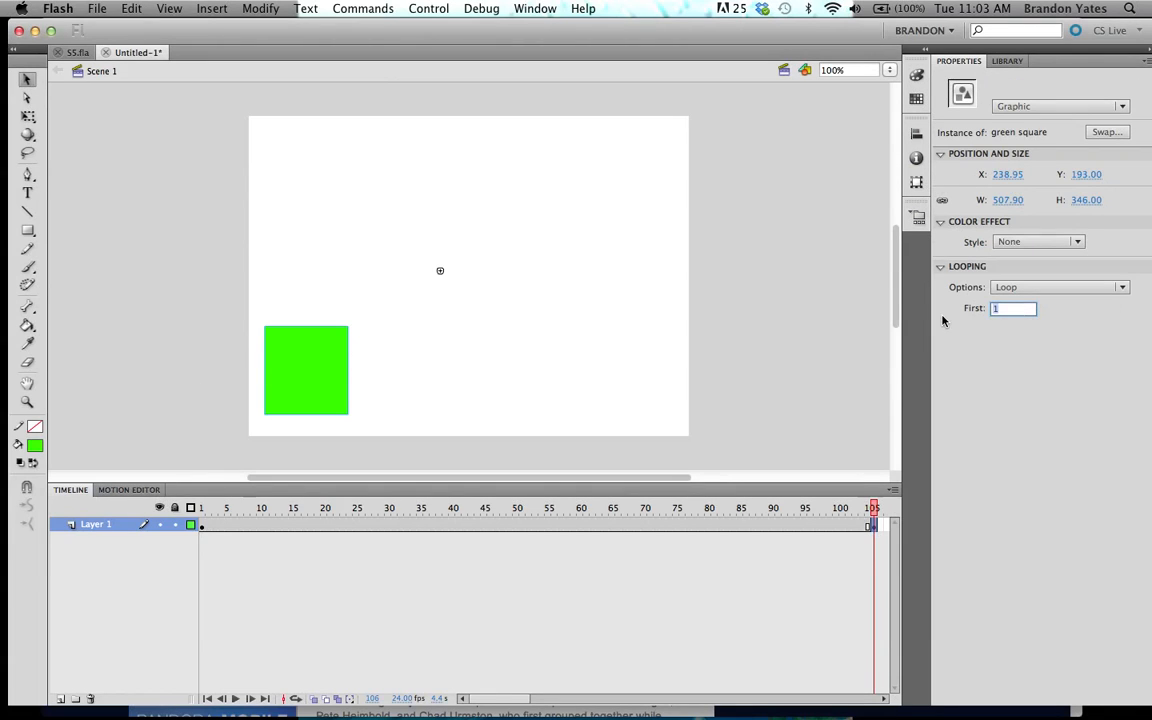
type("10")
key("Return")
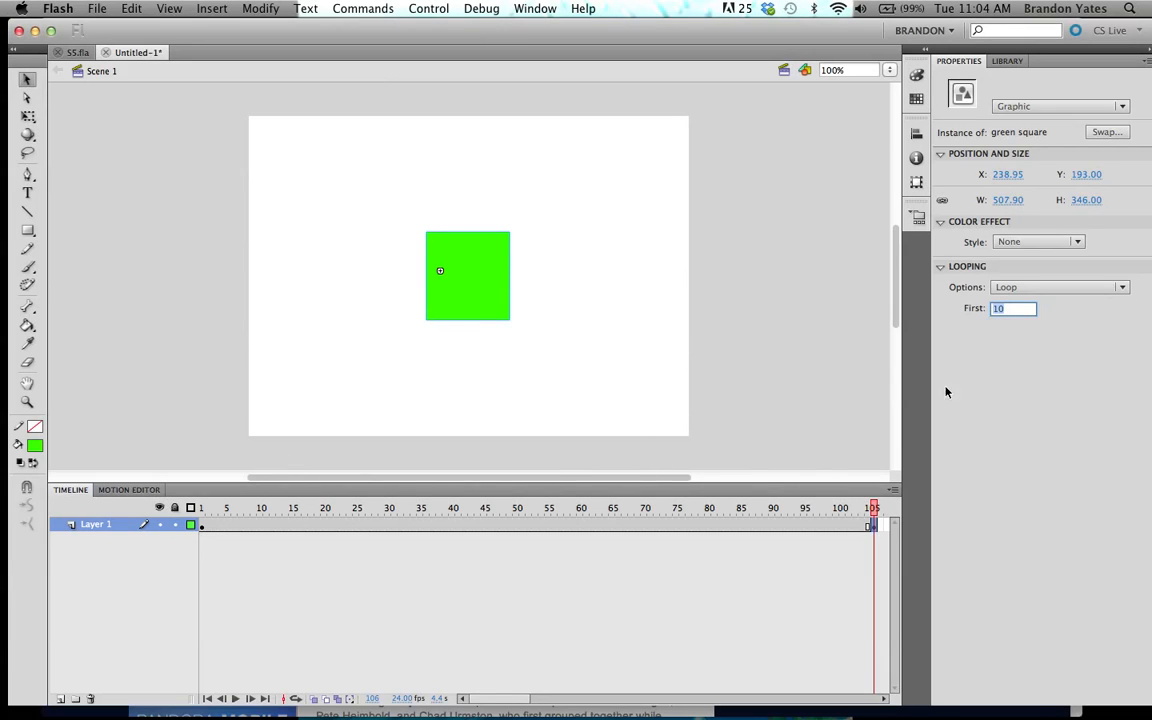
type("1")
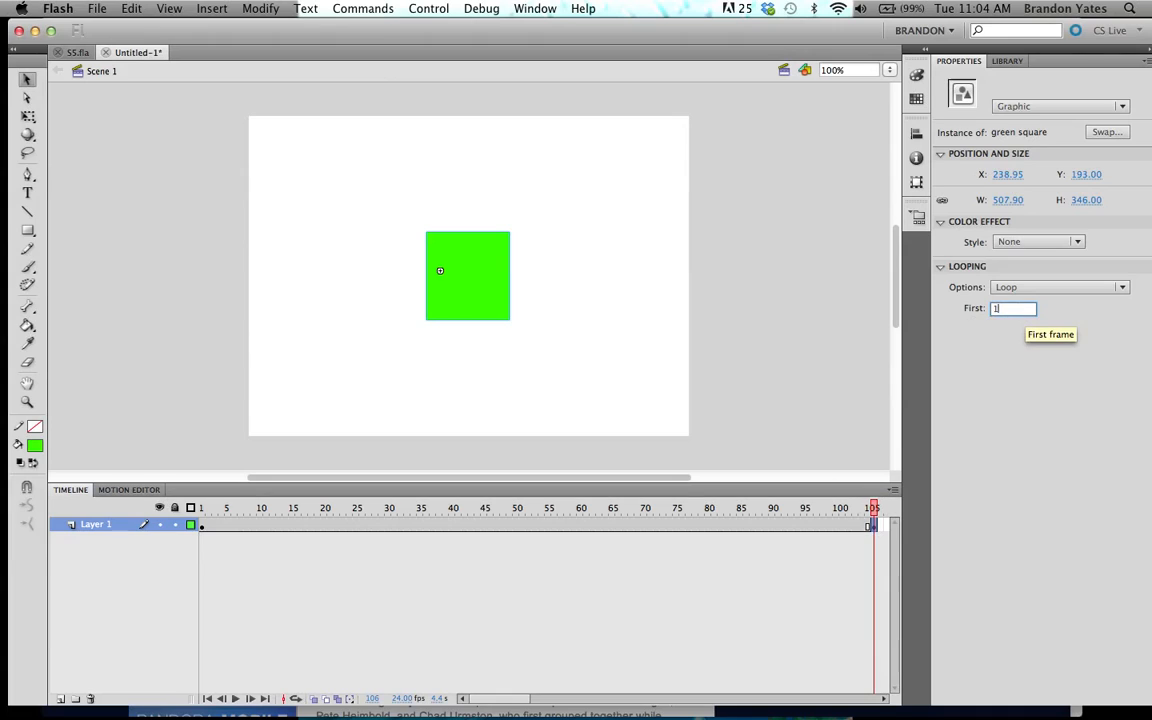
key("Return")
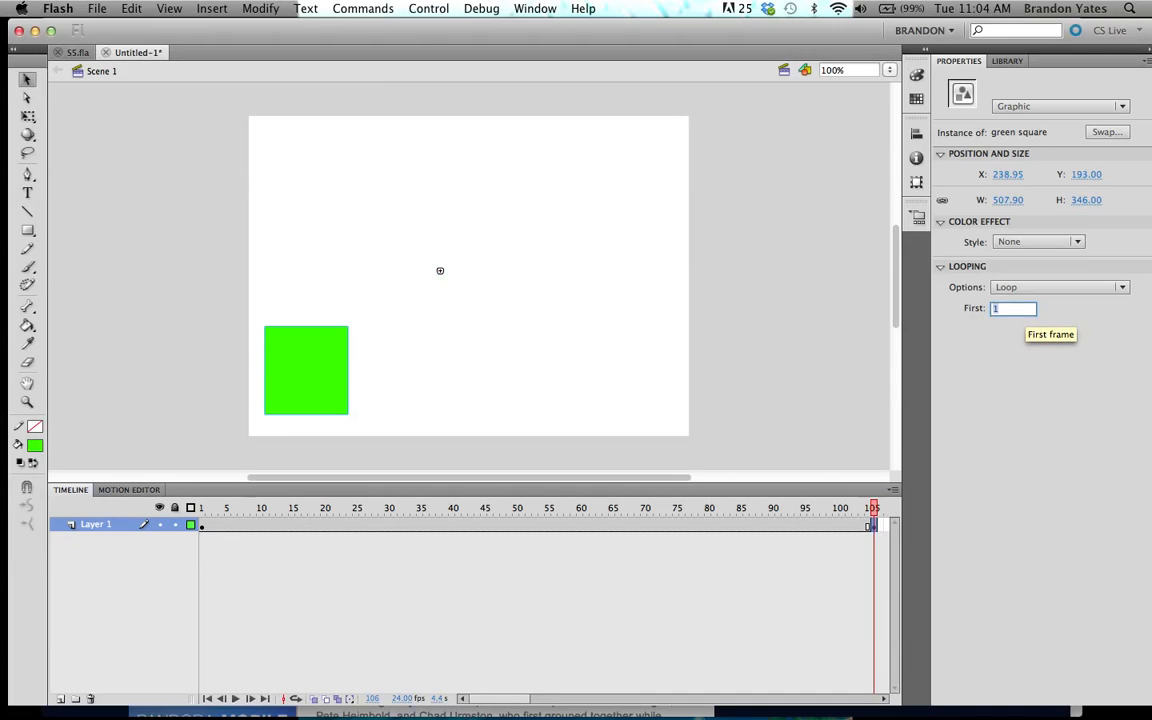
- Set the looping option of the frame 106 green square instance to Play Once
left_click(1121, 287)
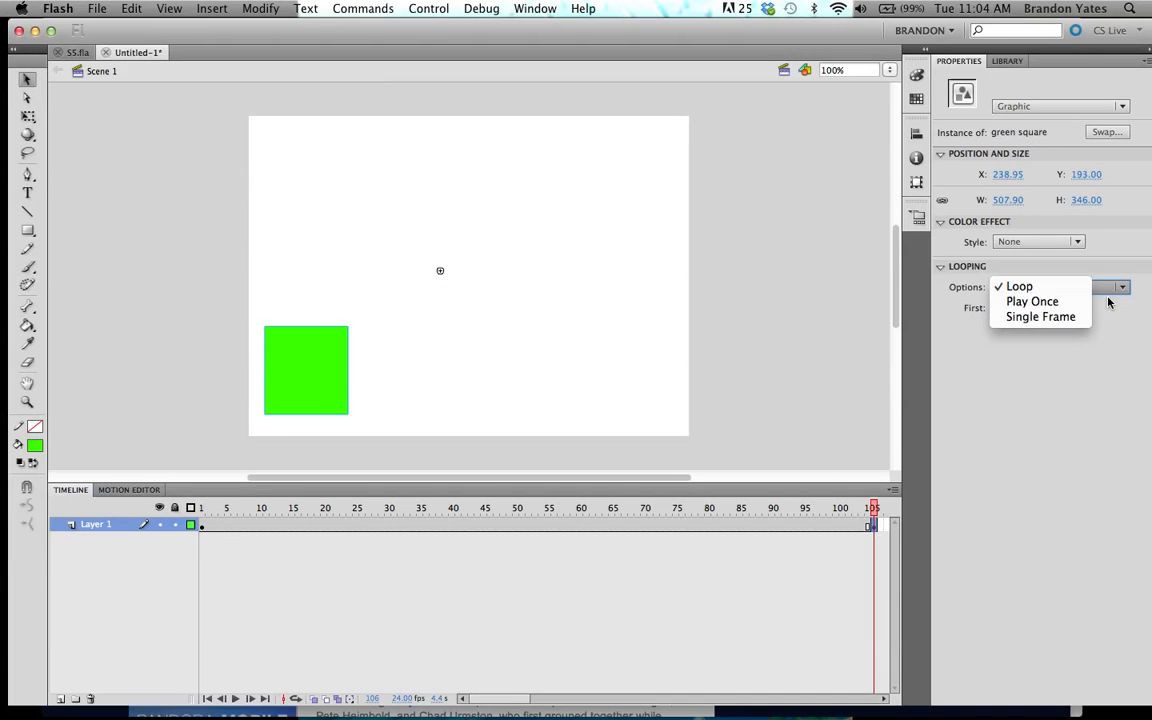
left_click(1033, 301)
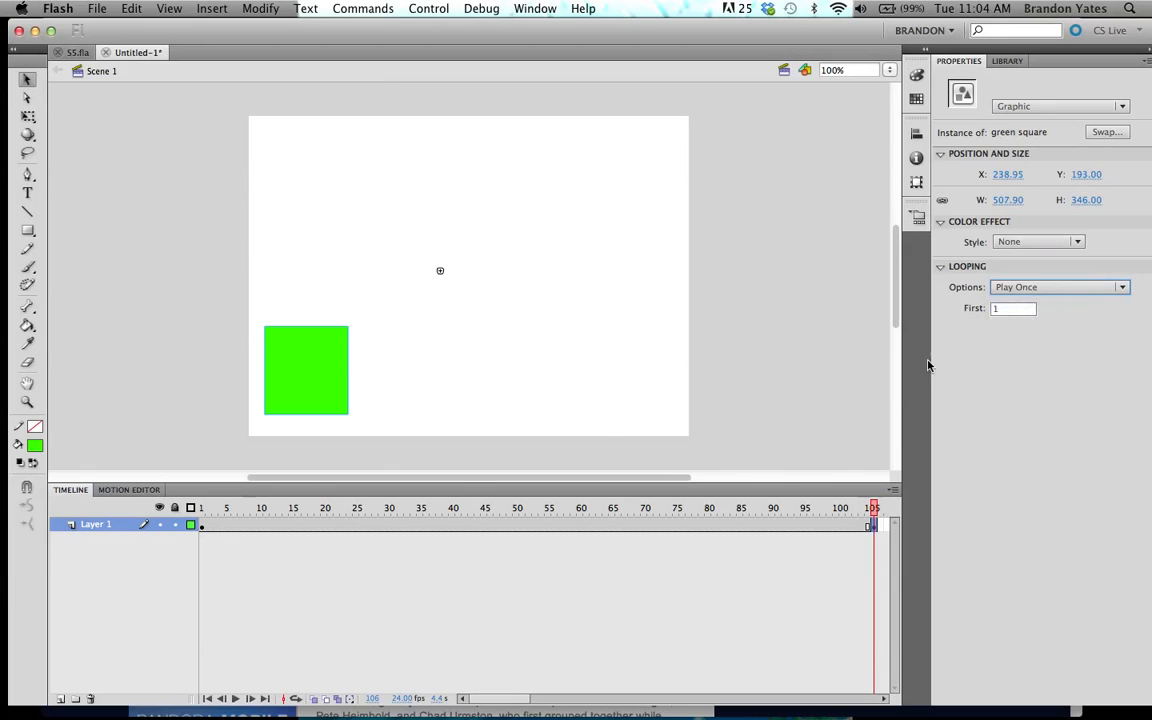
- Set the looping option of the green square instance at frame 1 to Play Once and play part of the animation
left_click(201, 527)
left_click(303, 378)
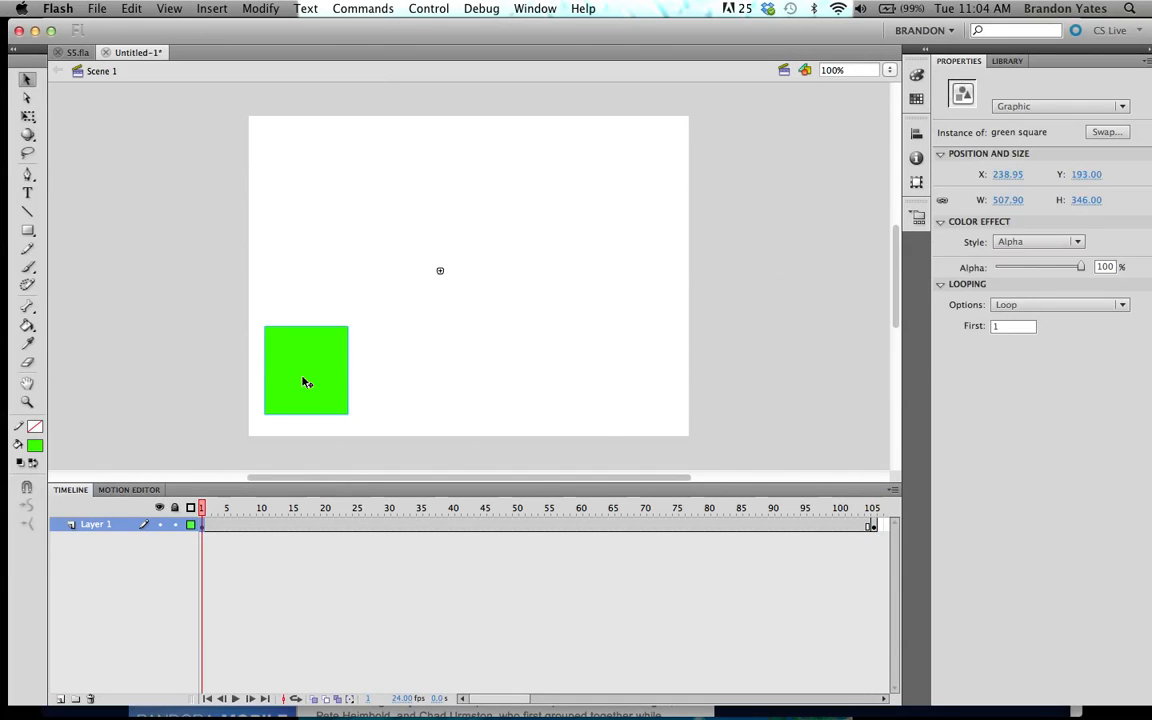
left_click(872, 527)
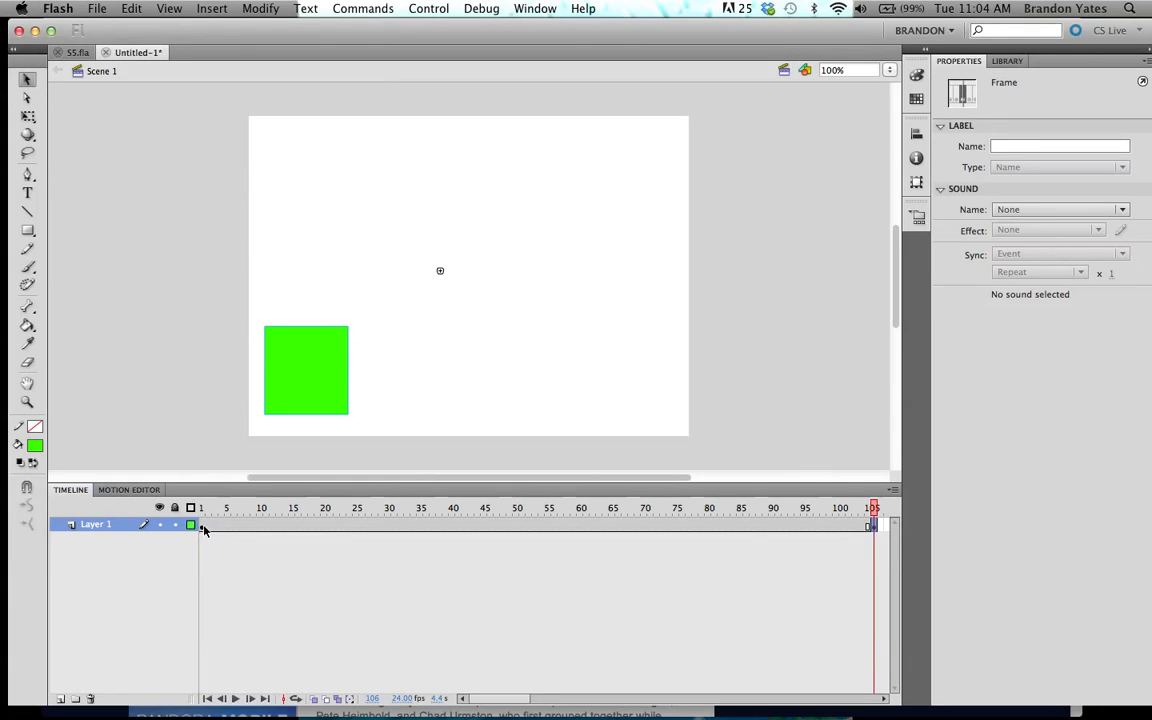
left_click(203, 528)
left_click(283, 375)
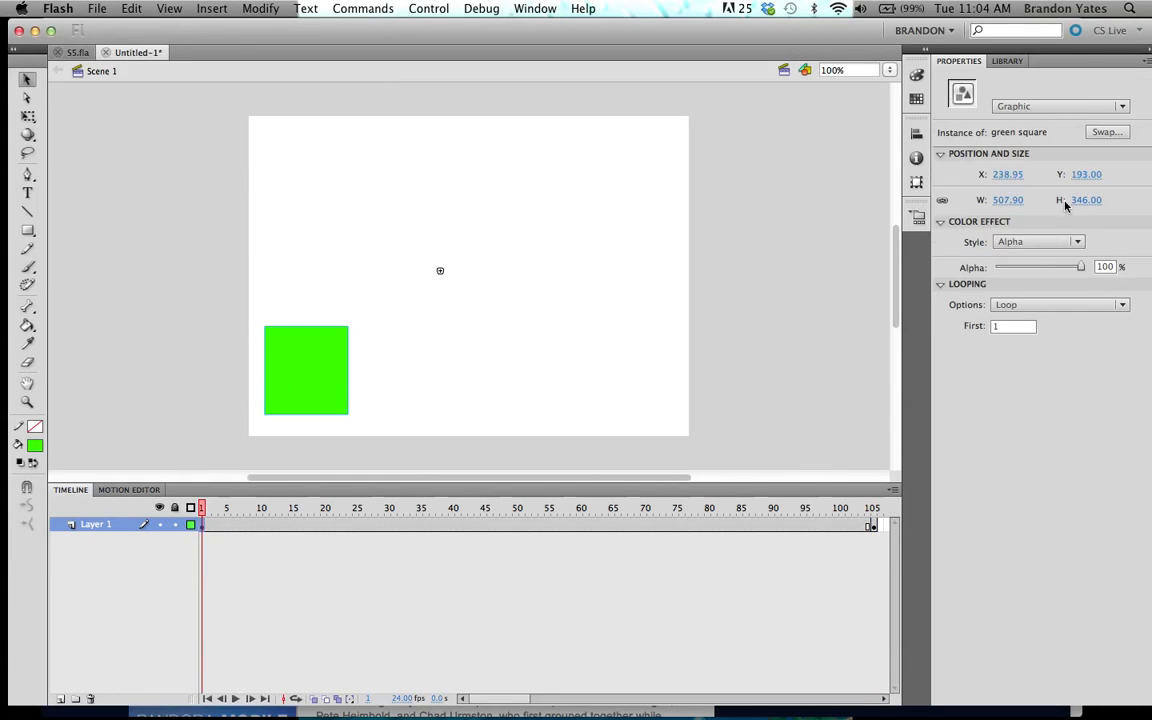
left_click(1122, 304)
left_click(1083, 319)
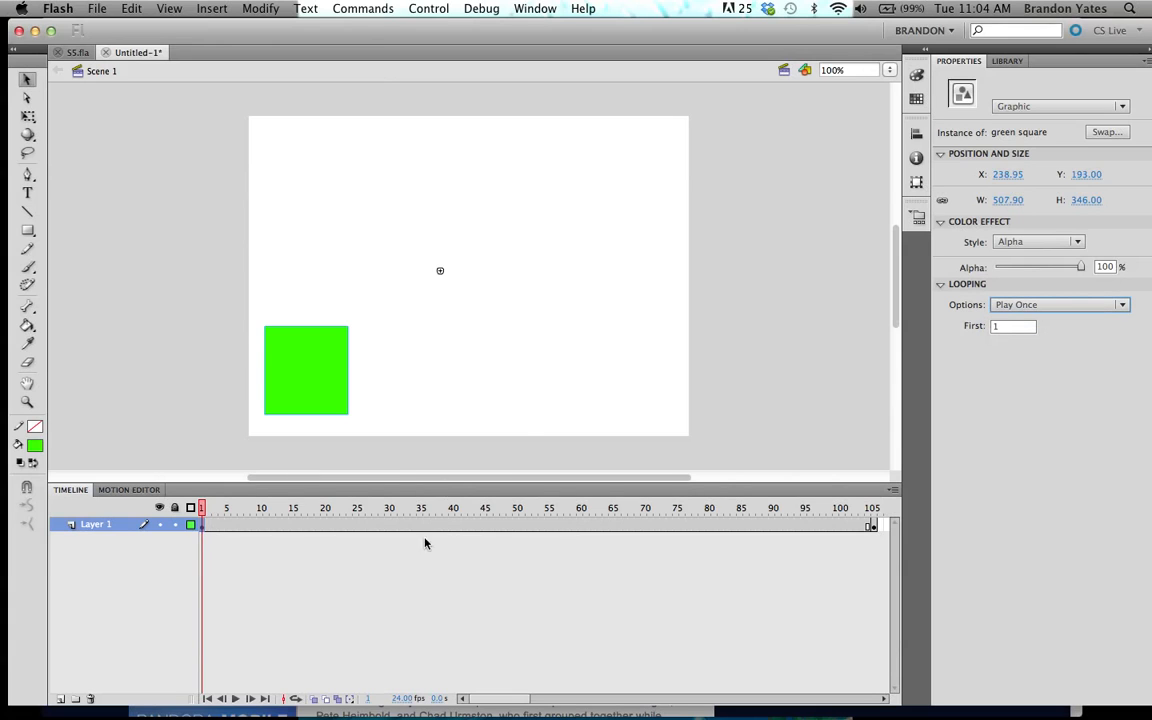
key("Return")
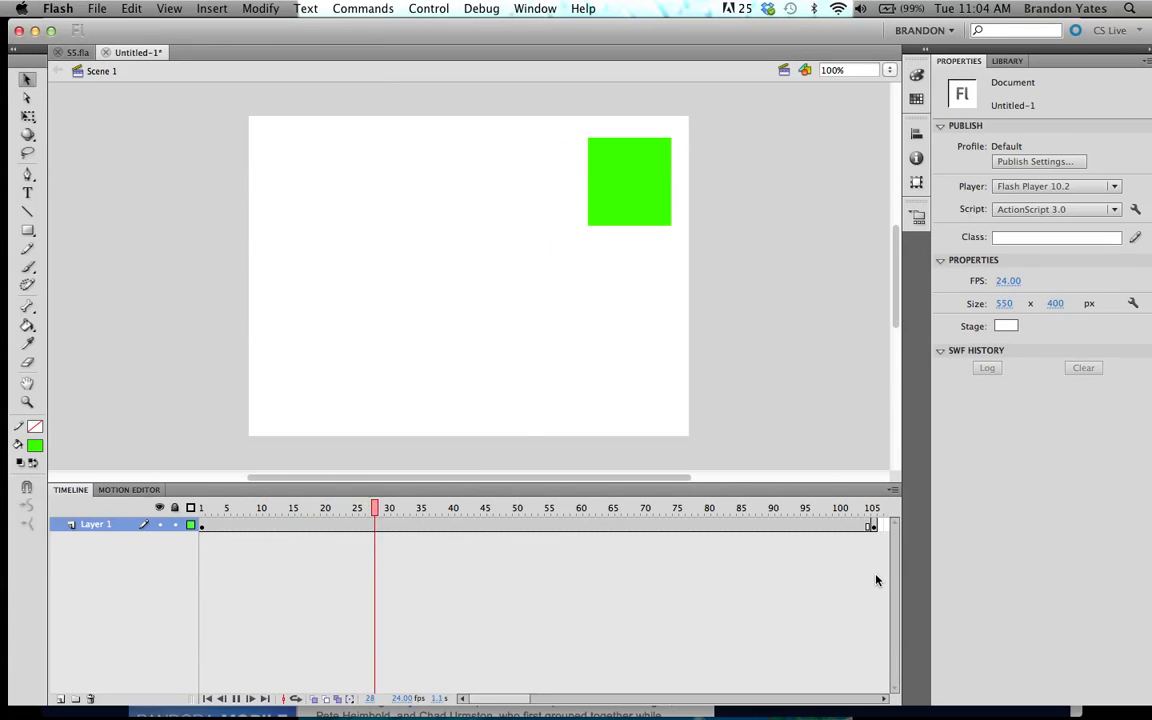
key("Return")
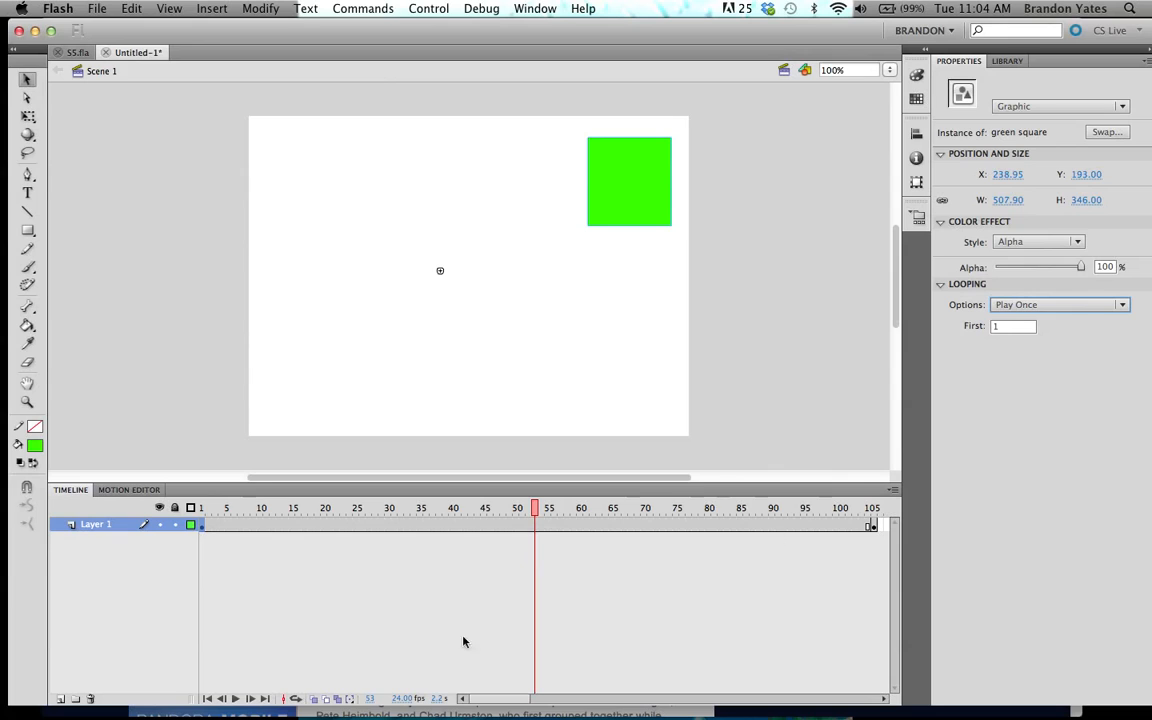
- Set the looping option of the frame 1 green square instance to Single Frame with a first frame of 5
left_click(203, 528)
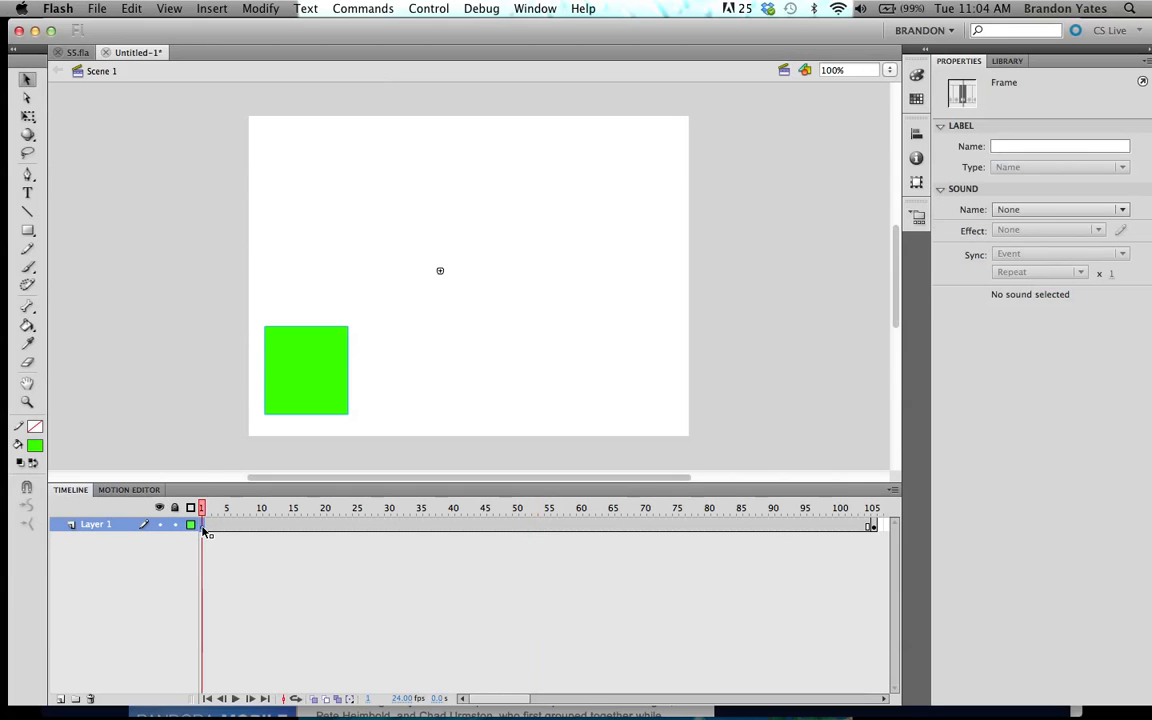
left_click(290, 392)
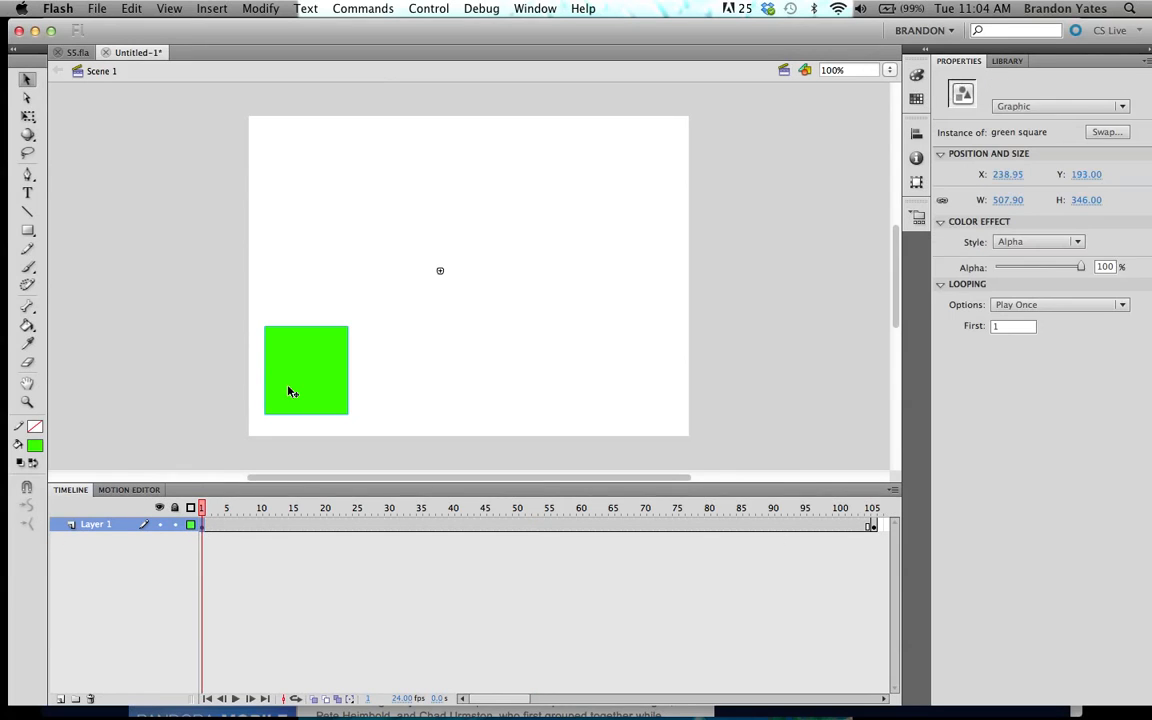
left_click(1118, 305)
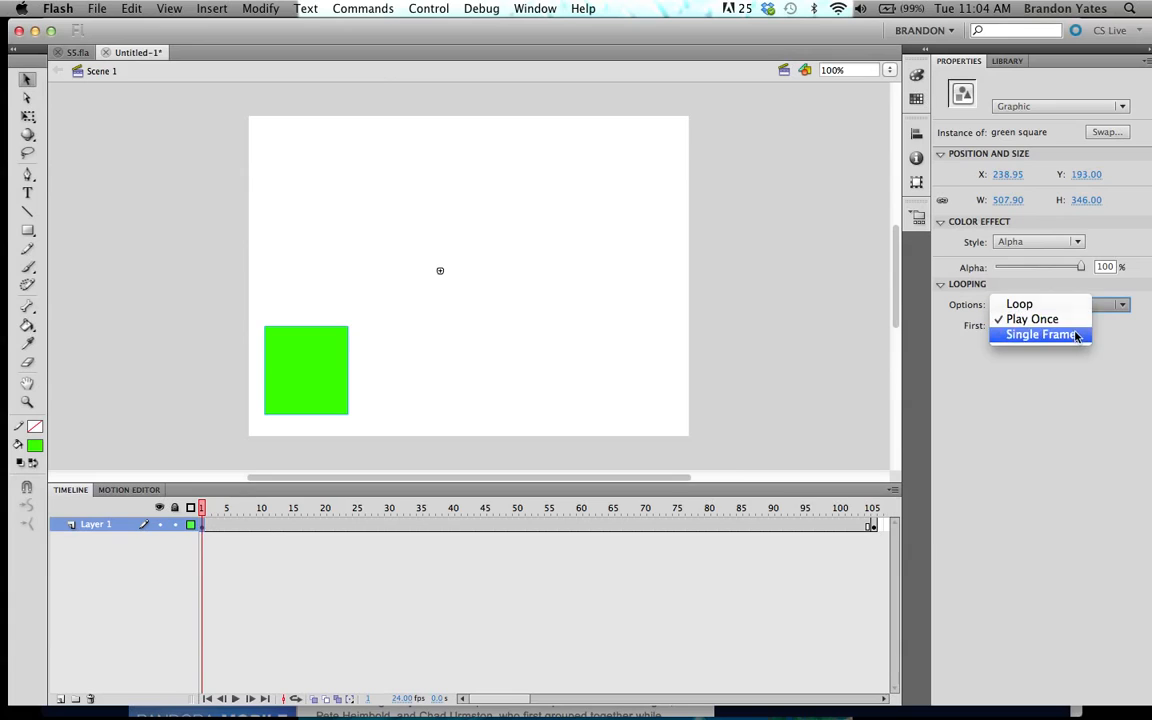
left_click(1040, 335)
left_click(1000, 327)
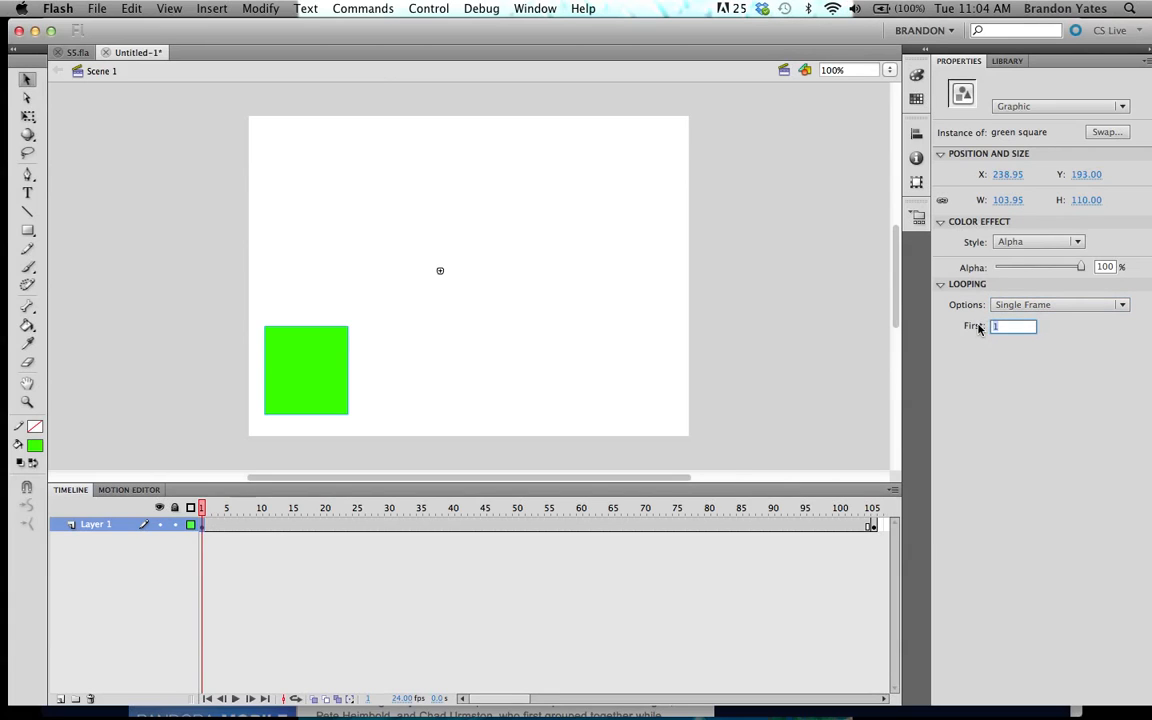
left_click(581, 362)
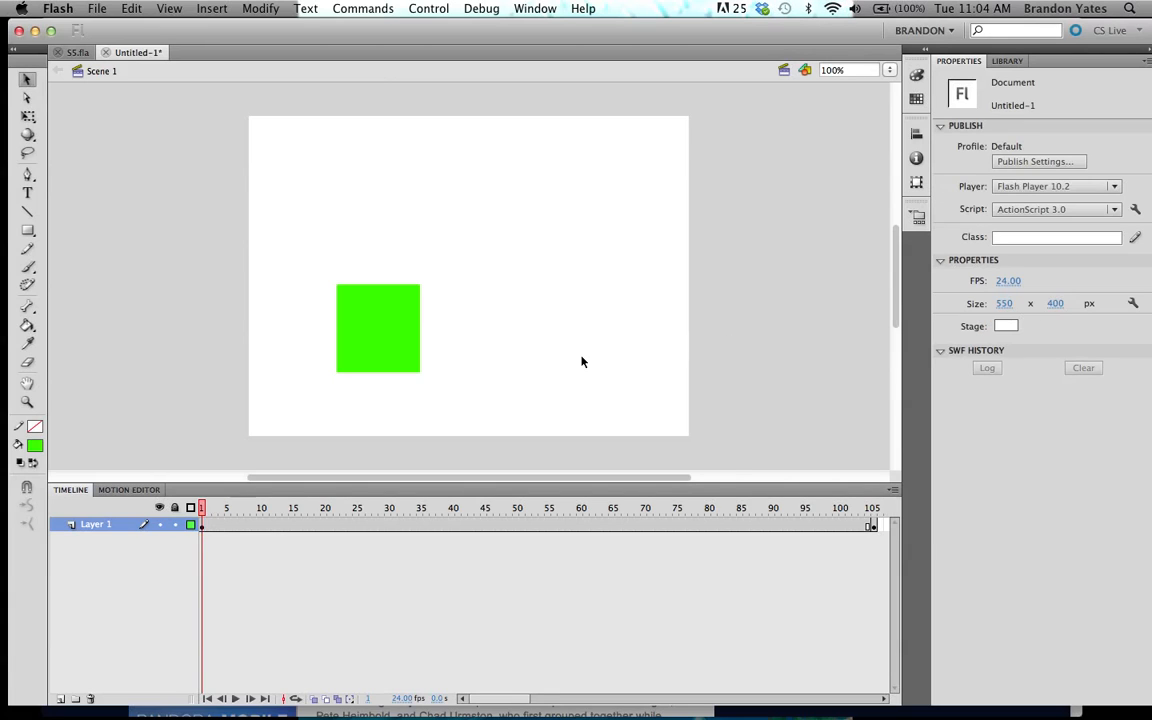
mouse_move(196, 509)
left_mouse_down()
mouse_move(841, 447)
mouse_move(199, 530)
left_mouse_up()
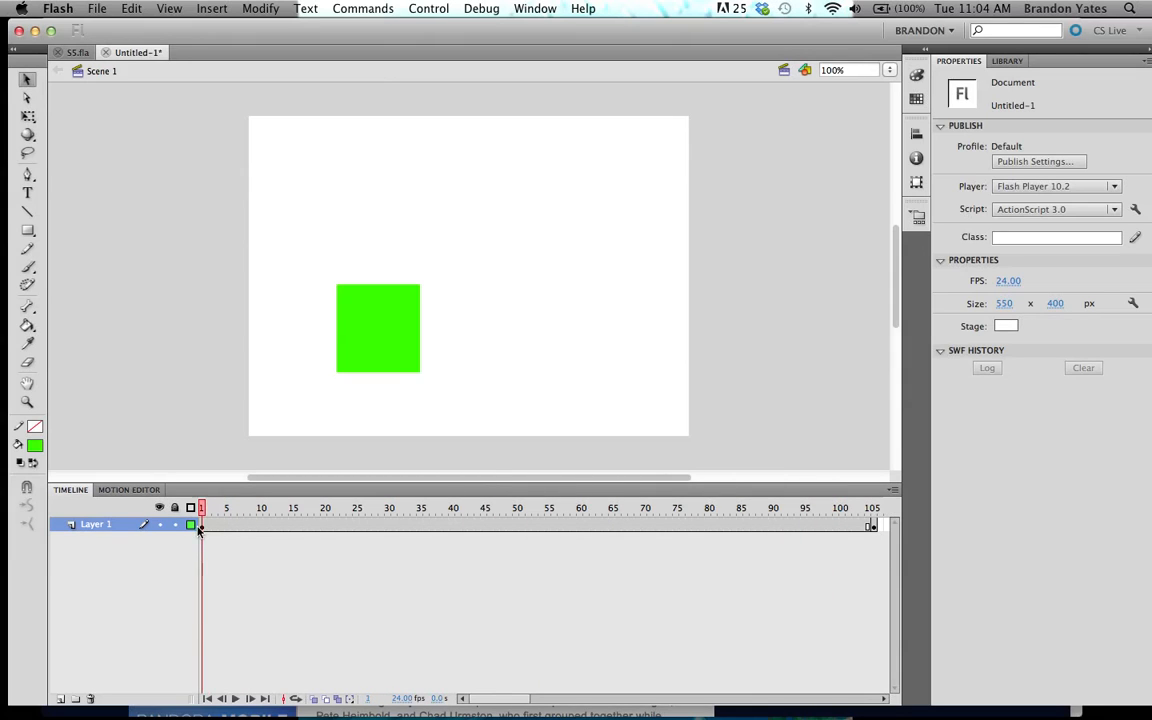
- Insert a keyframe at frame 40, set its green square instance to Play Once, and play the animation from frame 1
left_click(453, 525)
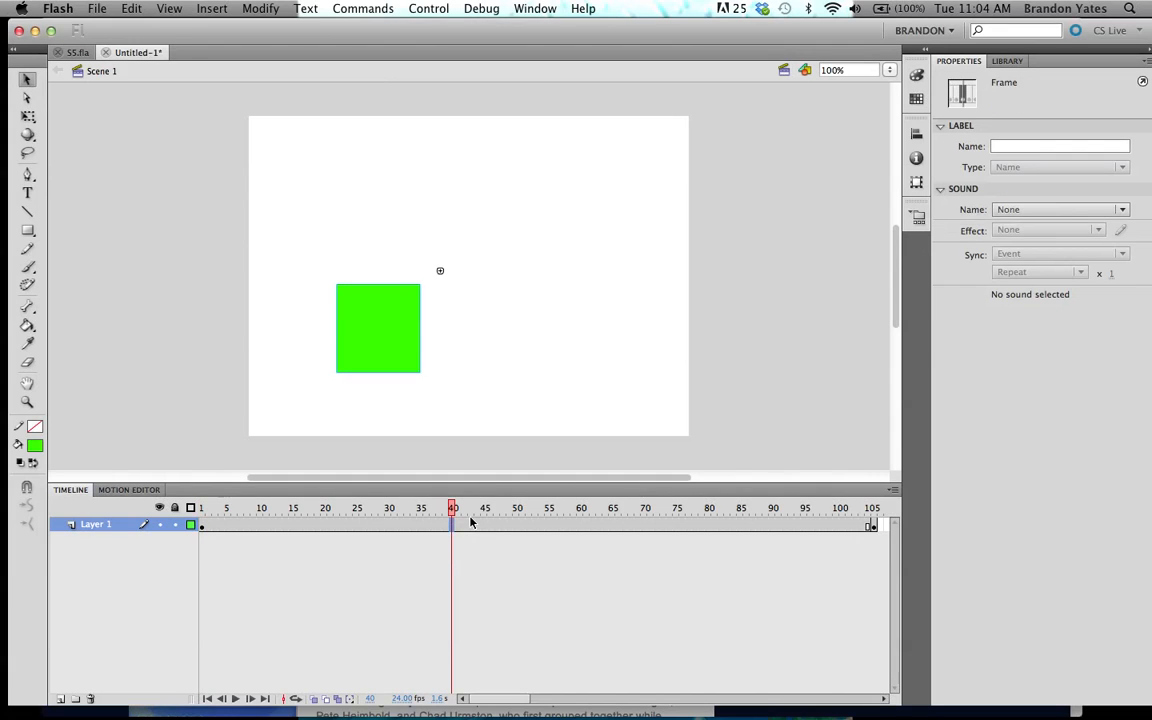
key("F5")
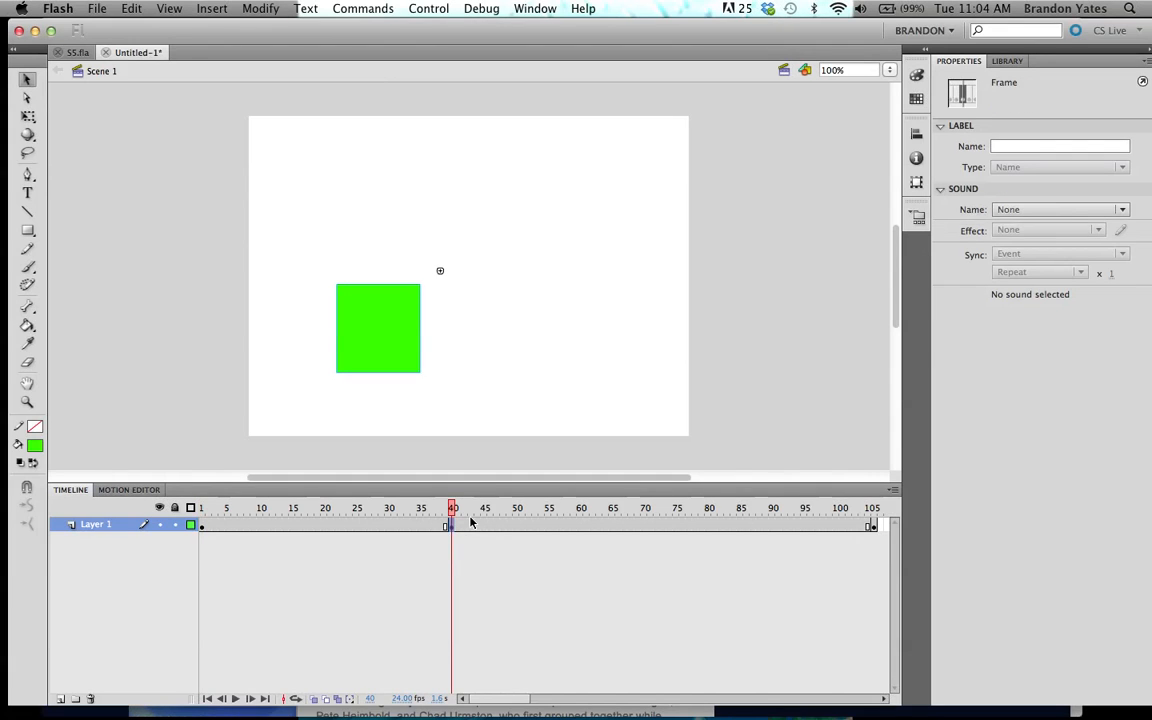
left_click(352, 330)
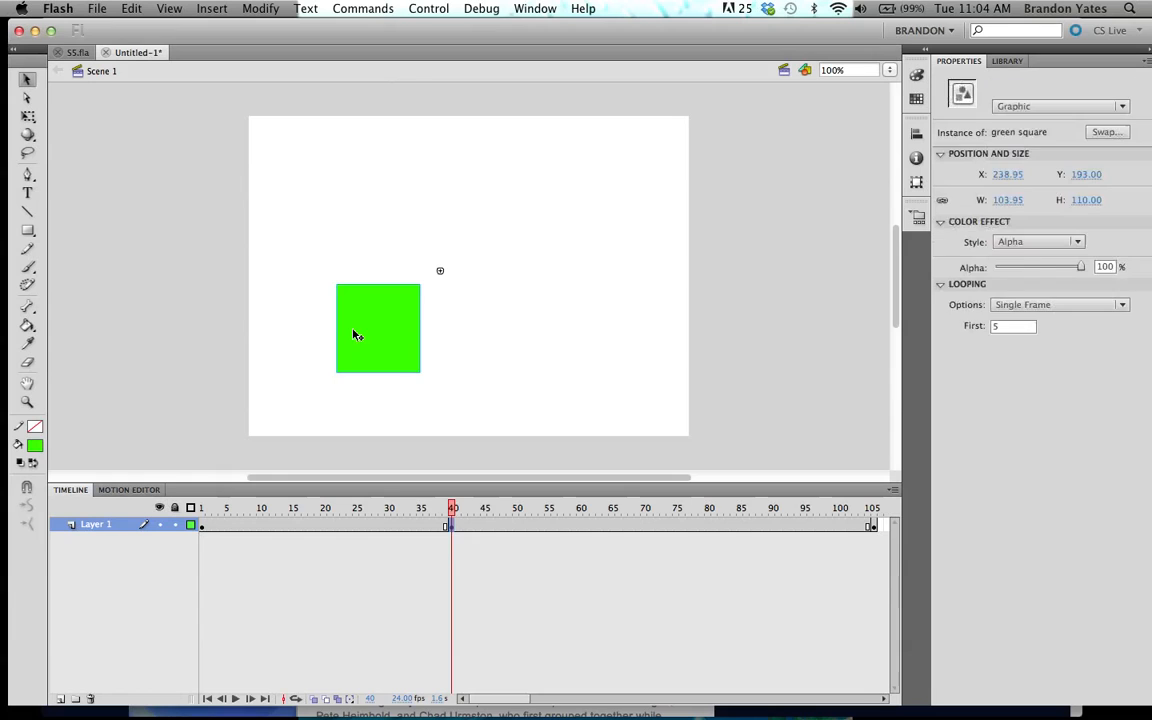
left_click(1124, 304)
left_click(1039, 321)
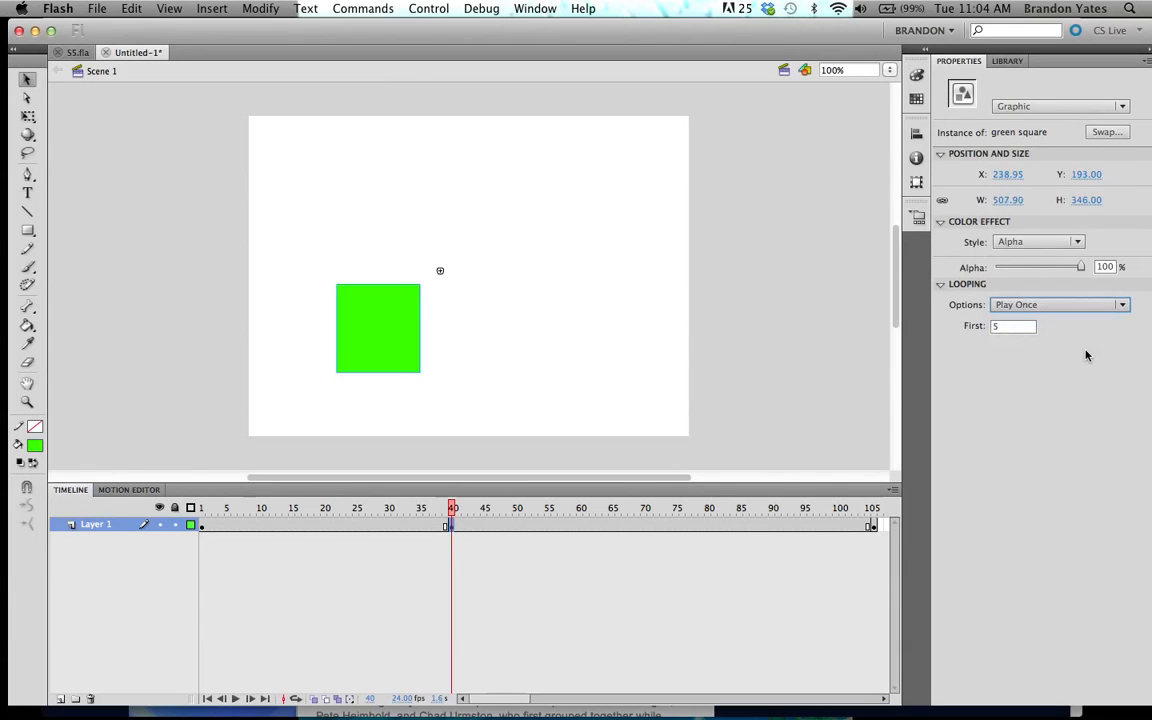
left_click(201, 527)
key("Return")
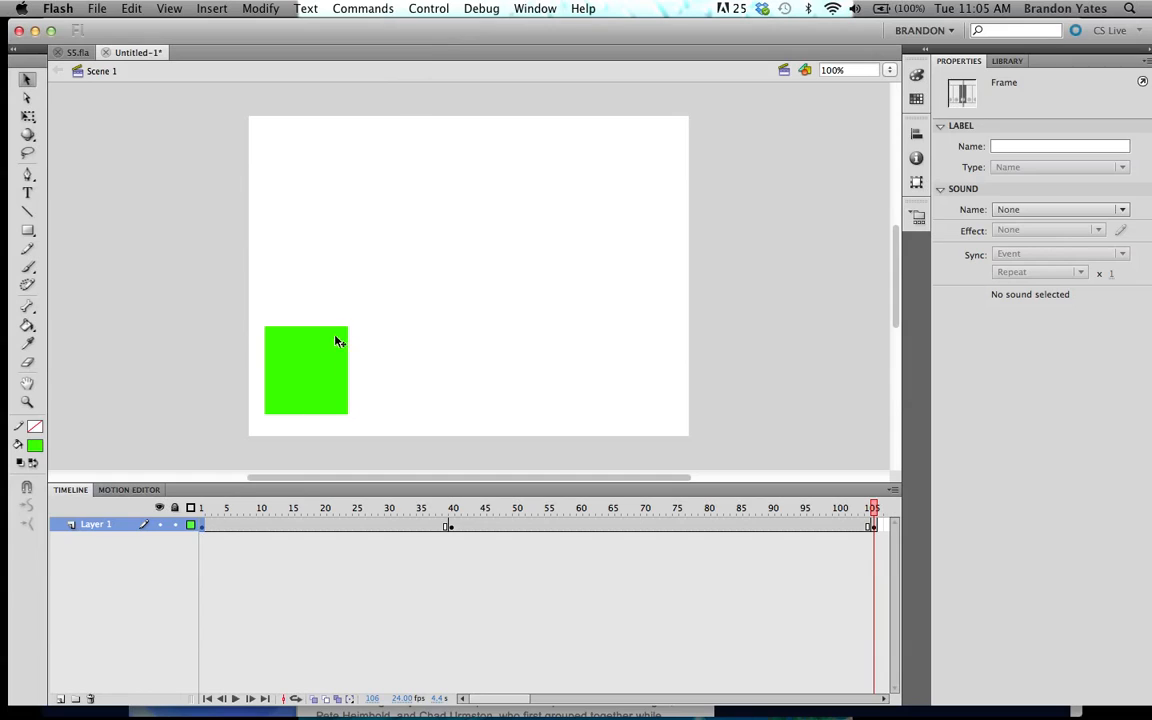
- Change the behavior of the frame 106 green square instance to Movie Clip and review its color effect styles
left_click(283, 380)
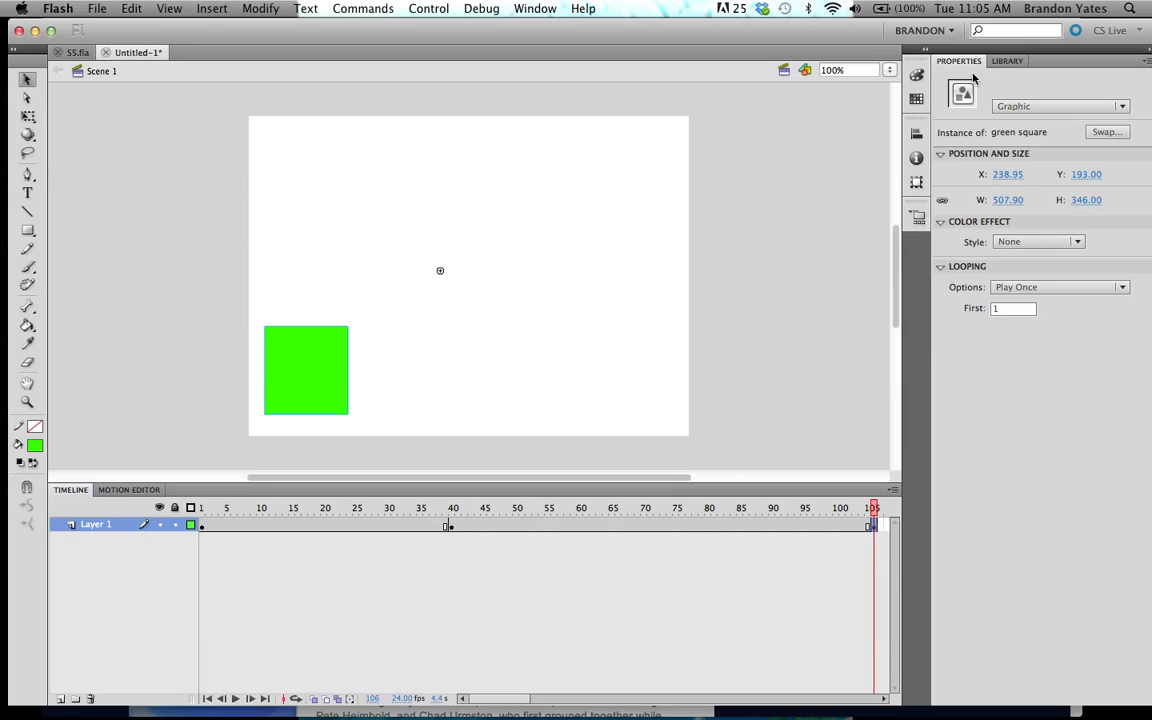
left_click(1120, 116)
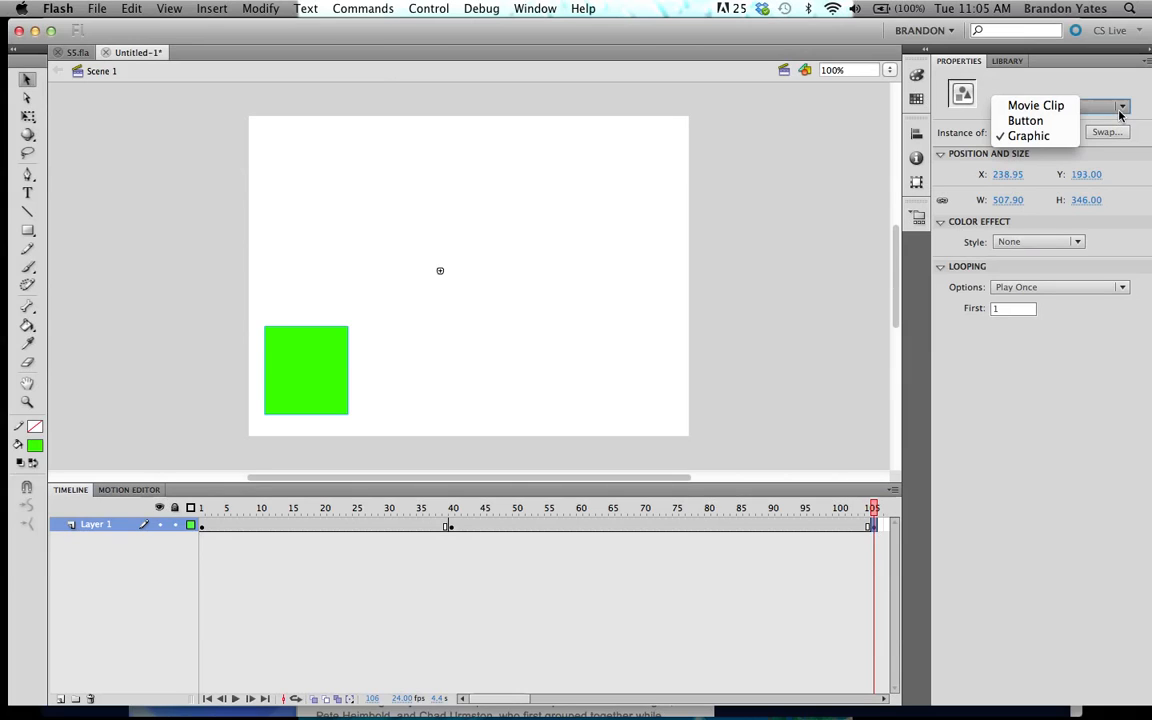
left_click(1020, 107)
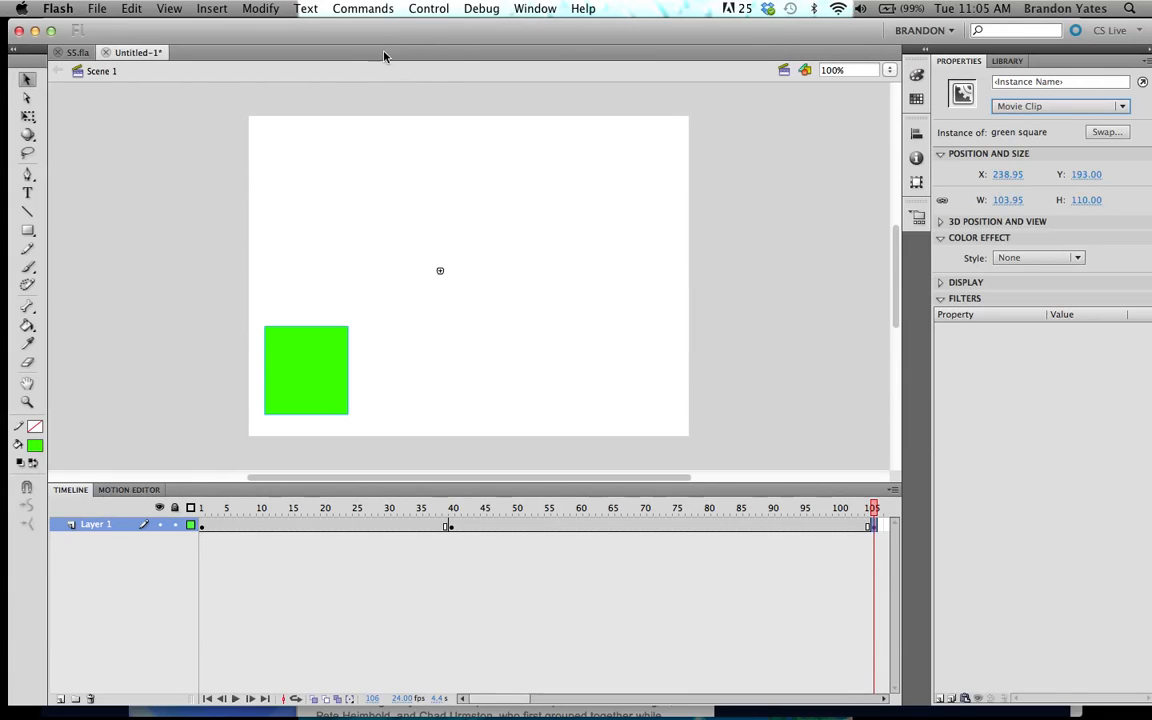
left_click(260, 9)
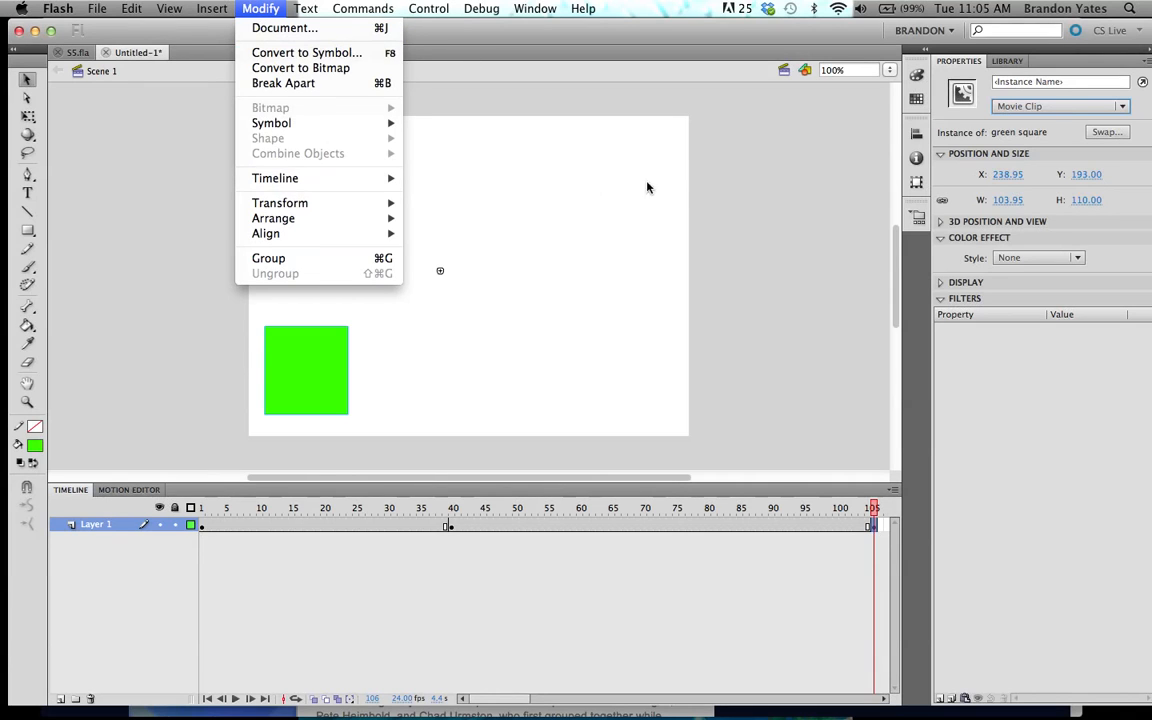
left_click(784, 190)
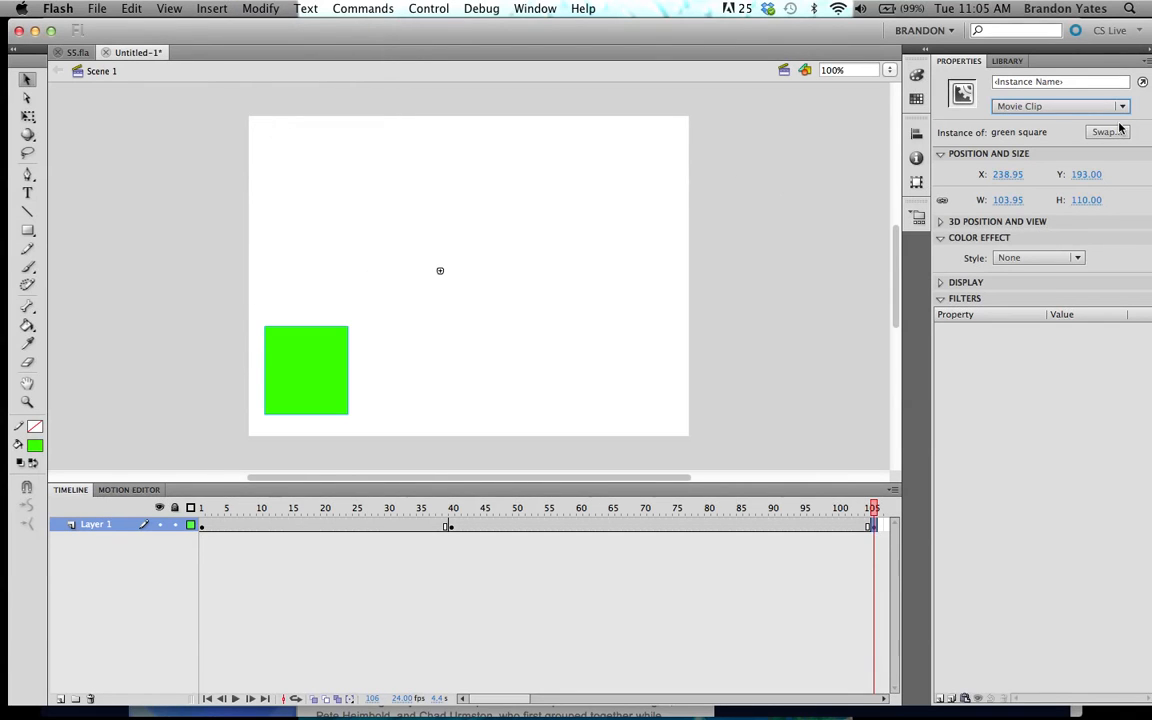
left_click(1072, 258)
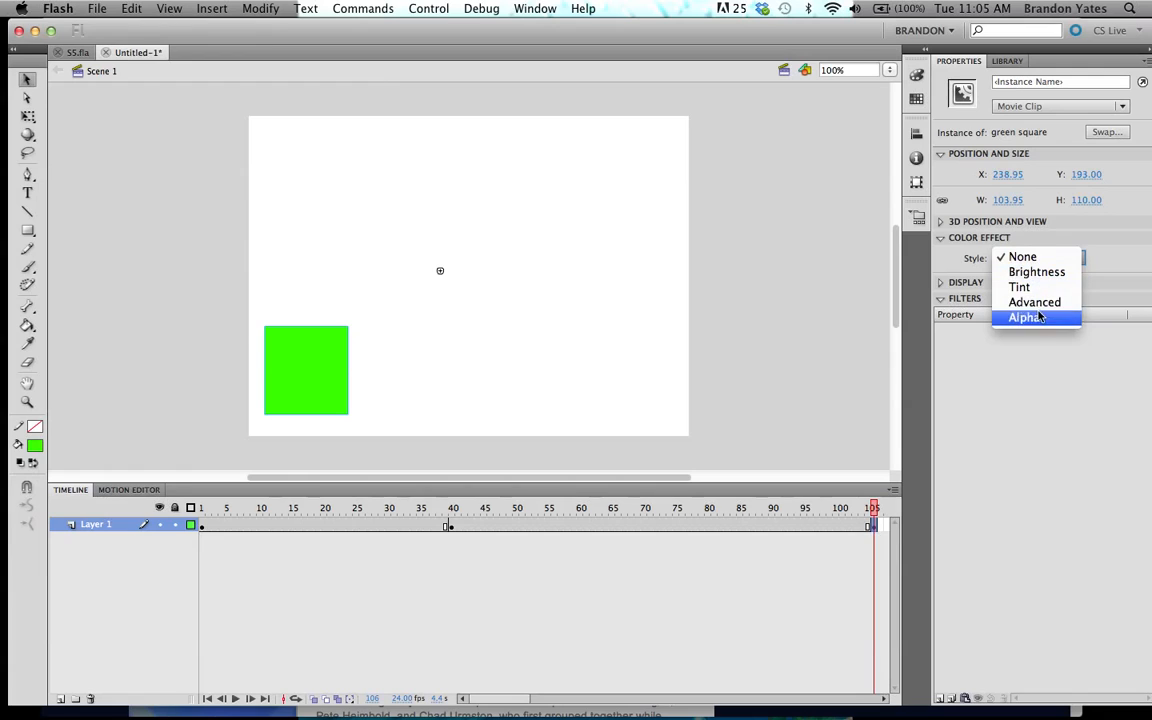
left_click(1026, 405)
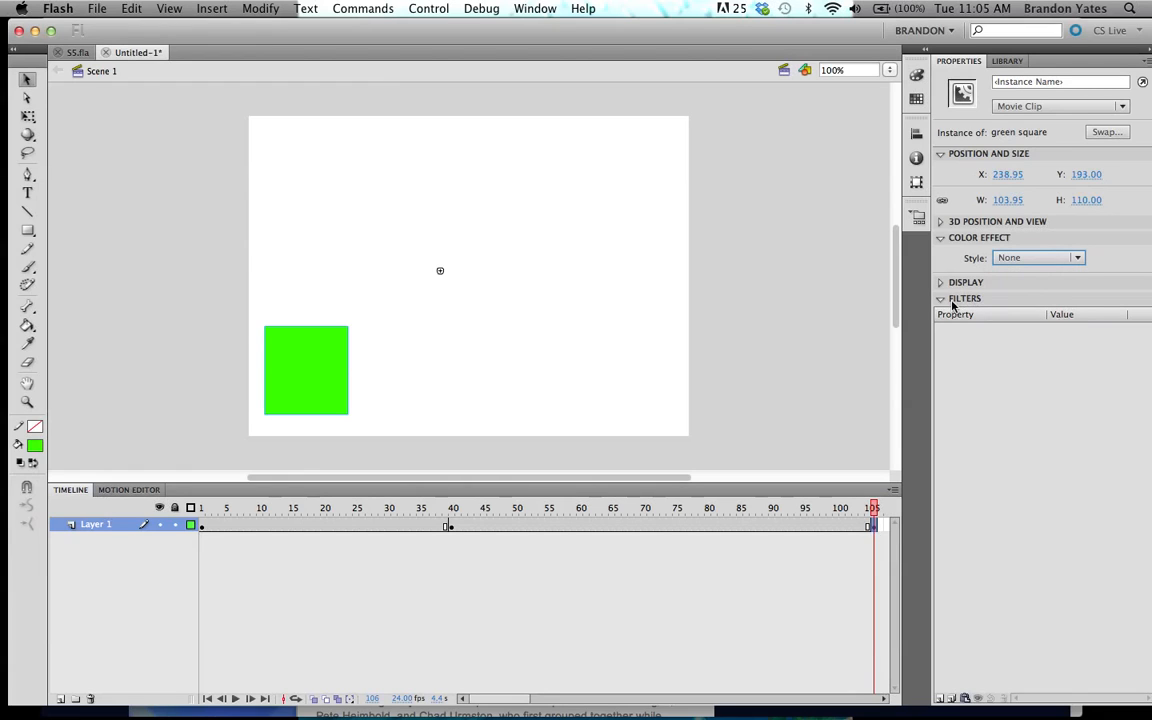
- Add a green Glow filter with High quality to the green square movie clip
left_click(941, 700)
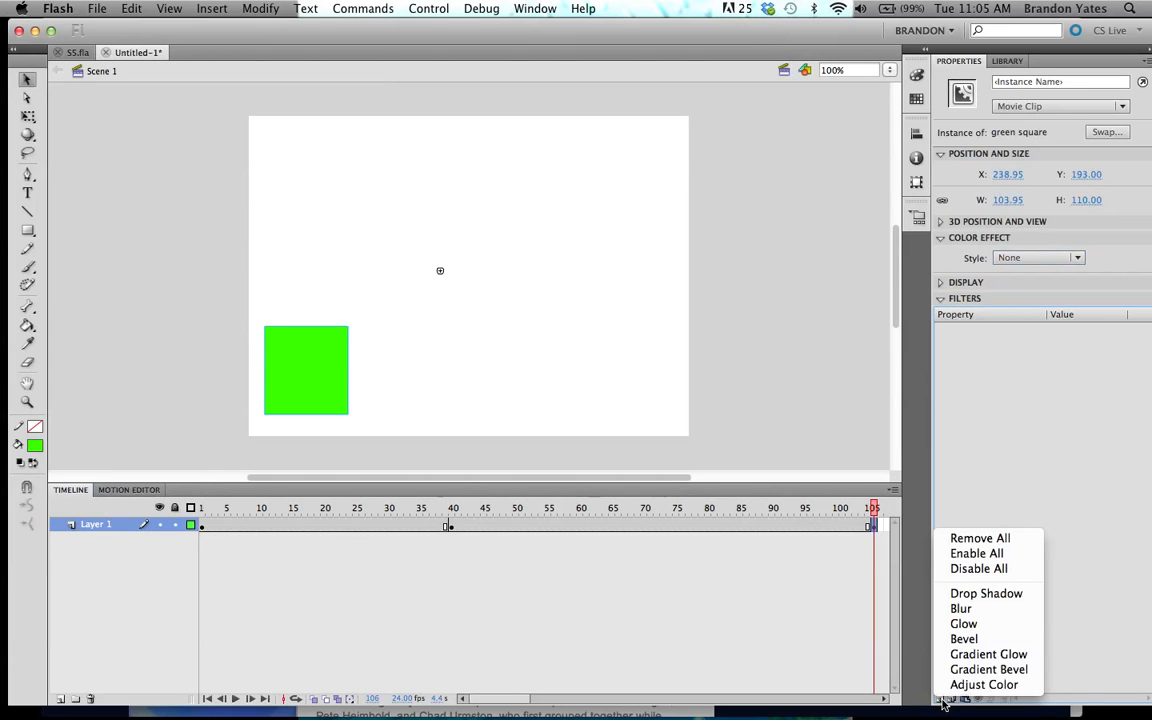
left_click(965, 624)
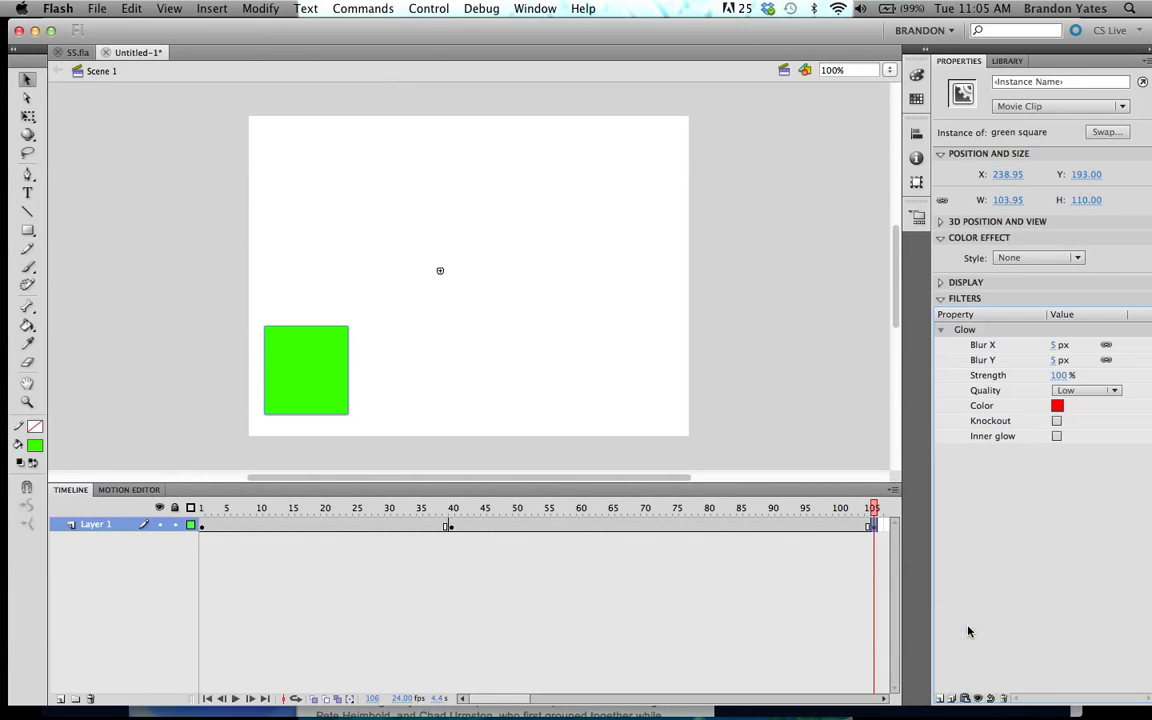
left_click(1058, 405)
left_click(1056, 430)
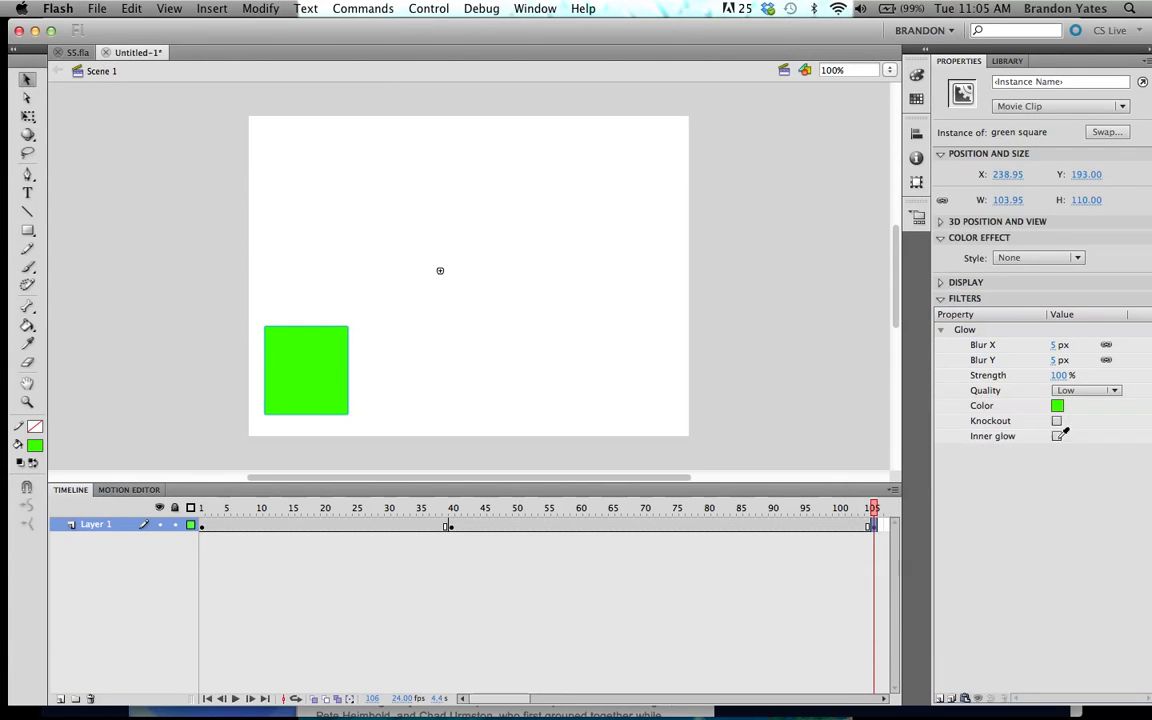
left_click(1113, 390)
left_click(1105, 425)
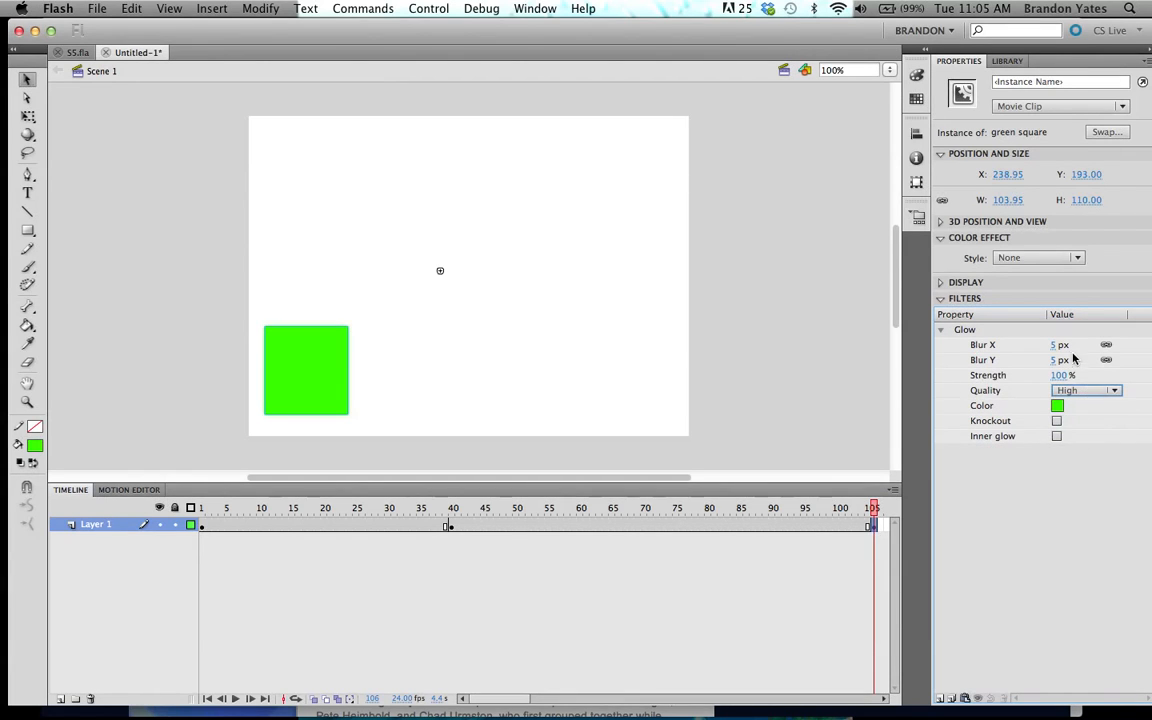
- Try different glow blurs, varying Blur Y independently to 21 px, and return both Blur X and Blur Y to 0 px
left_click_drag(1078, 347, 968, 344)
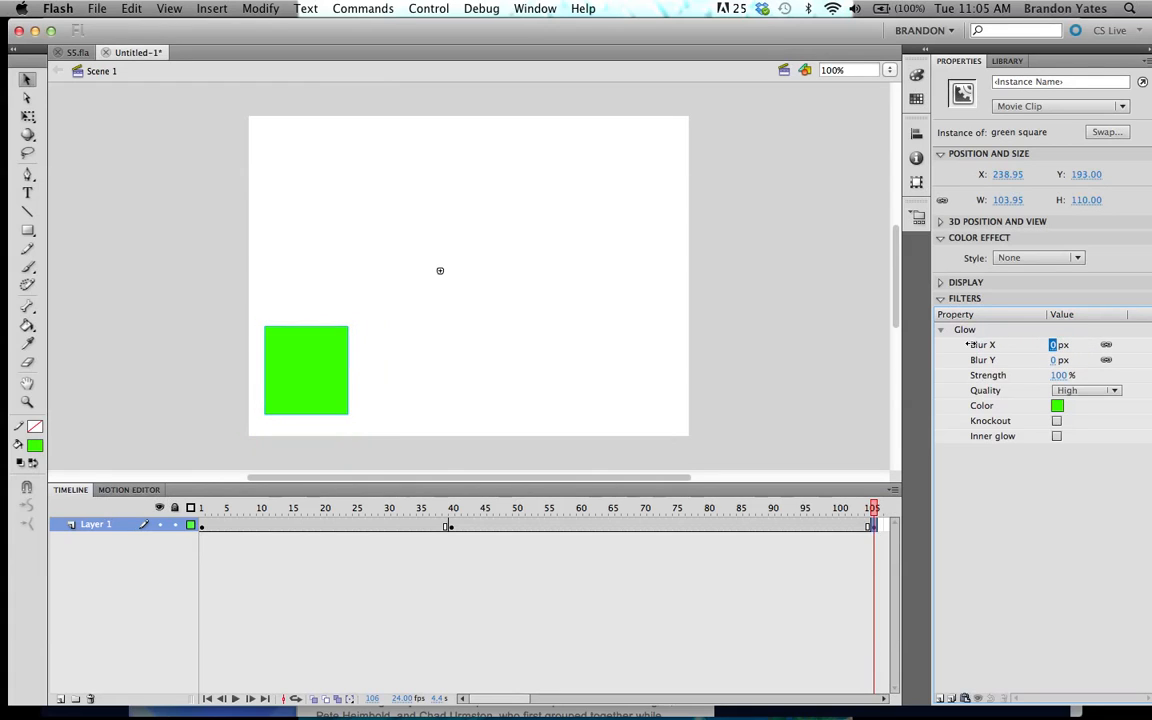
left_click(1106, 345)
mouse_move(1053, 347)
left_mouse_down()
mouse_move(1108, 352)
mouse_move(1052, 350)
mouse_move(1089, 360)
mouse_move(1068, 360)
left_mouse_up()
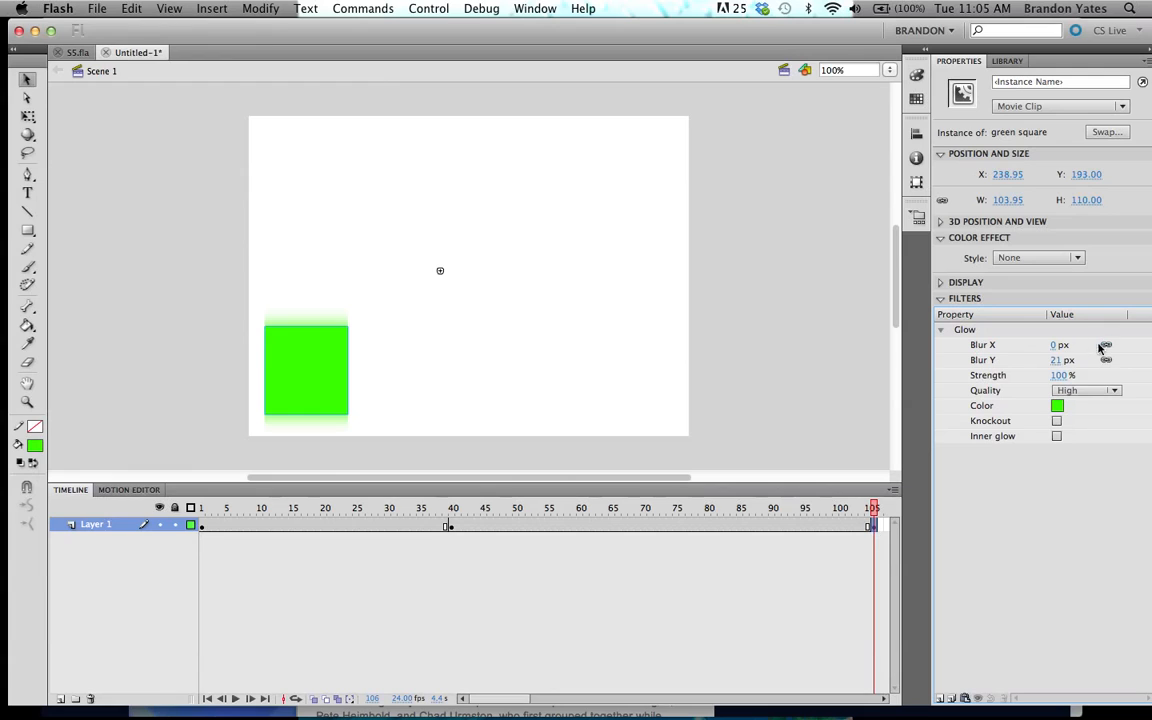
mouse_move(1054, 346)
left_mouse_down()
mouse_move(1076, 346)
mouse_move(1050, 346)
mouse_move(1072, 346)
mouse_move(1062, 346)
left_mouse_up()
type("0")
key("Return")
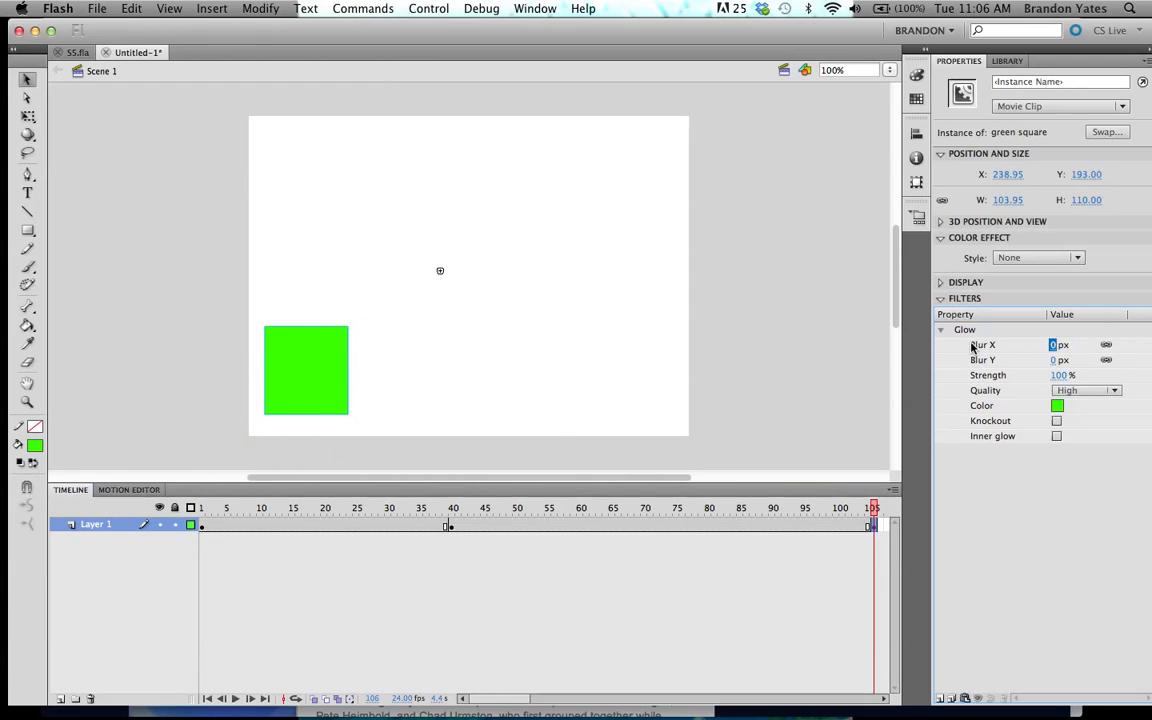
- Add a Bevel filter with its default settings to the green square movie clip
left_click(941, 698)
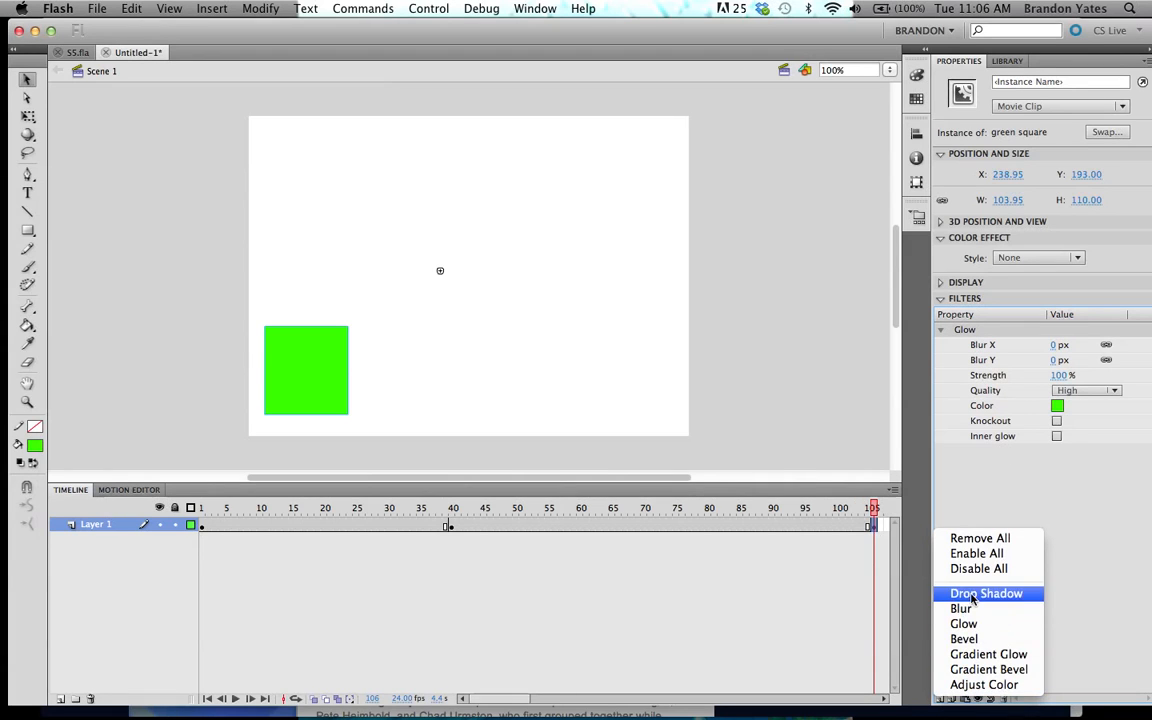
left_click(964, 638)
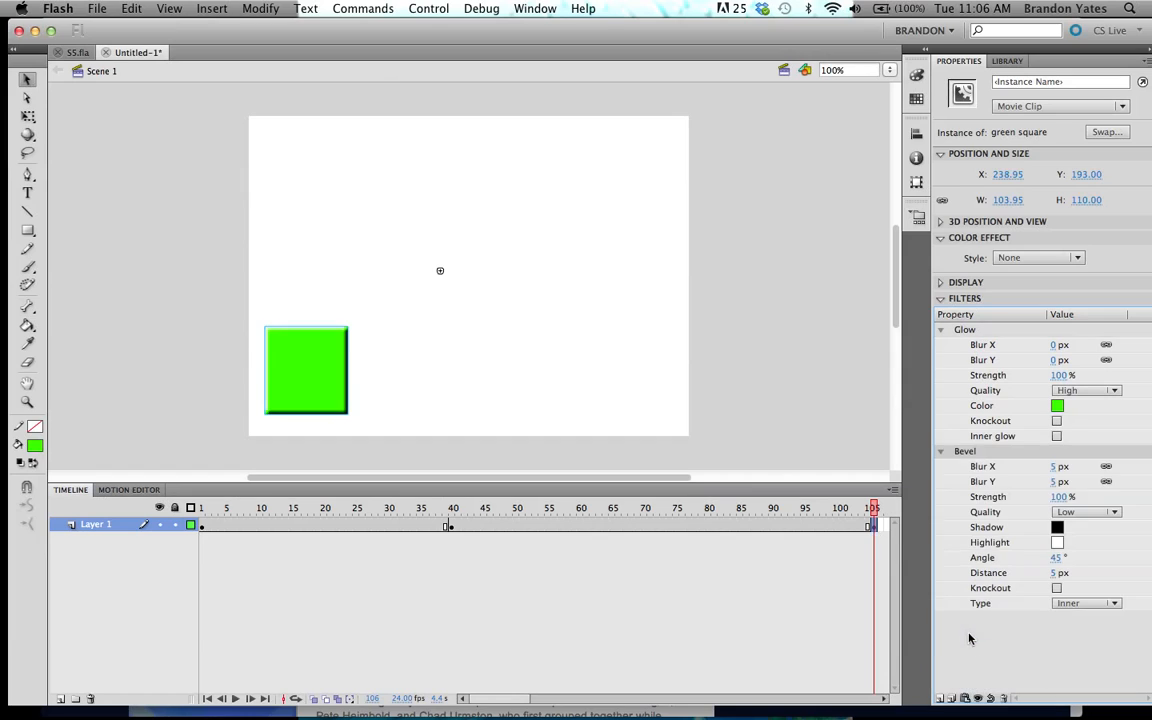
- Move the green square movie clip to about X 379, Y 121 and raise its glow's Blur X and Y to 30.1 px
left_click_drag(327, 371, 443, 306)
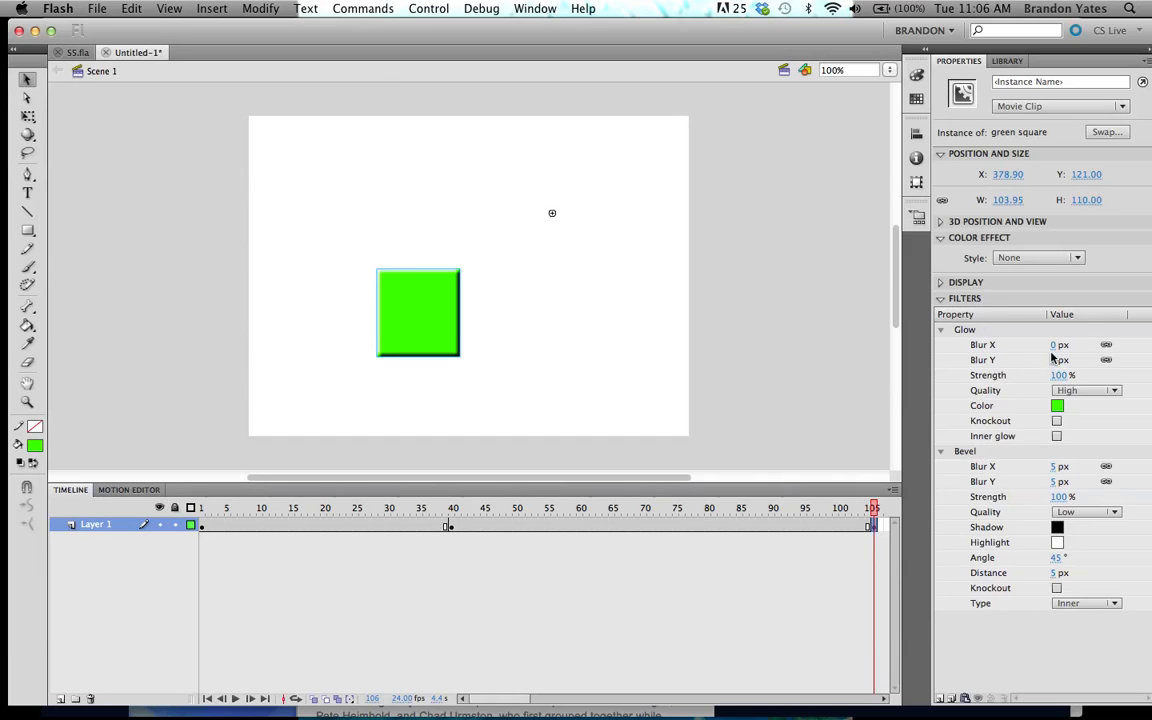
left_click_drag(1053, 346, 1082, 350)
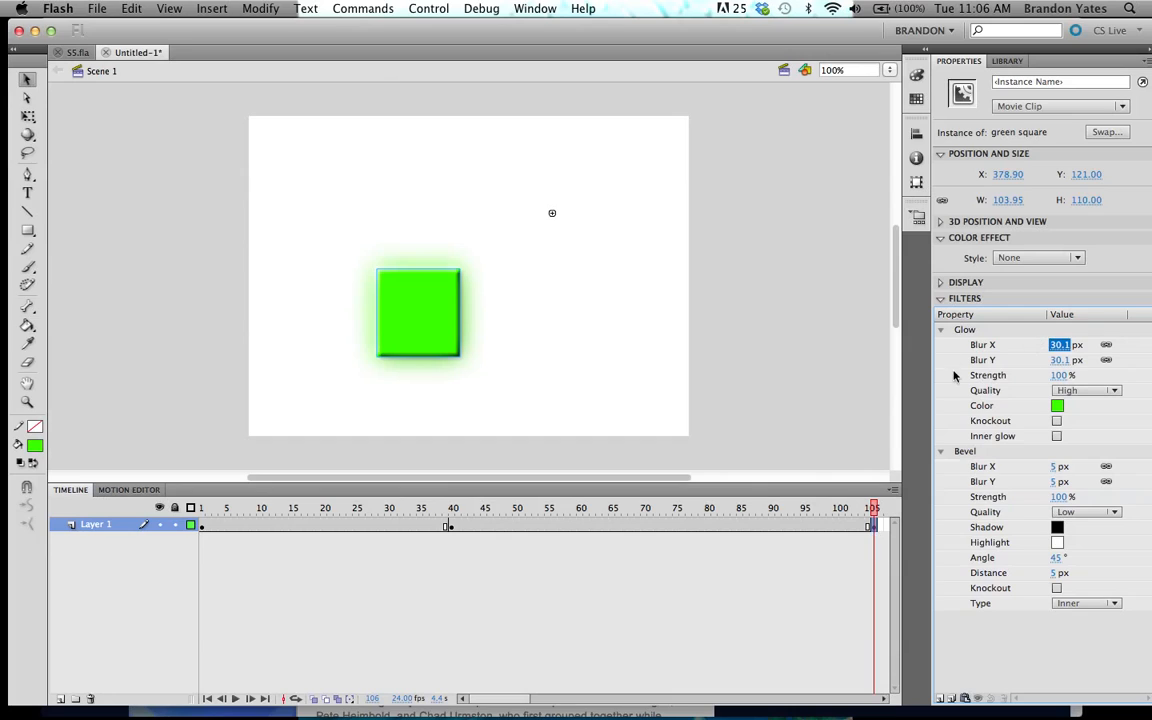
- Remove the Glow filter from the green square movie clip, keeping only its Bevel filter
left_click(941, 329)
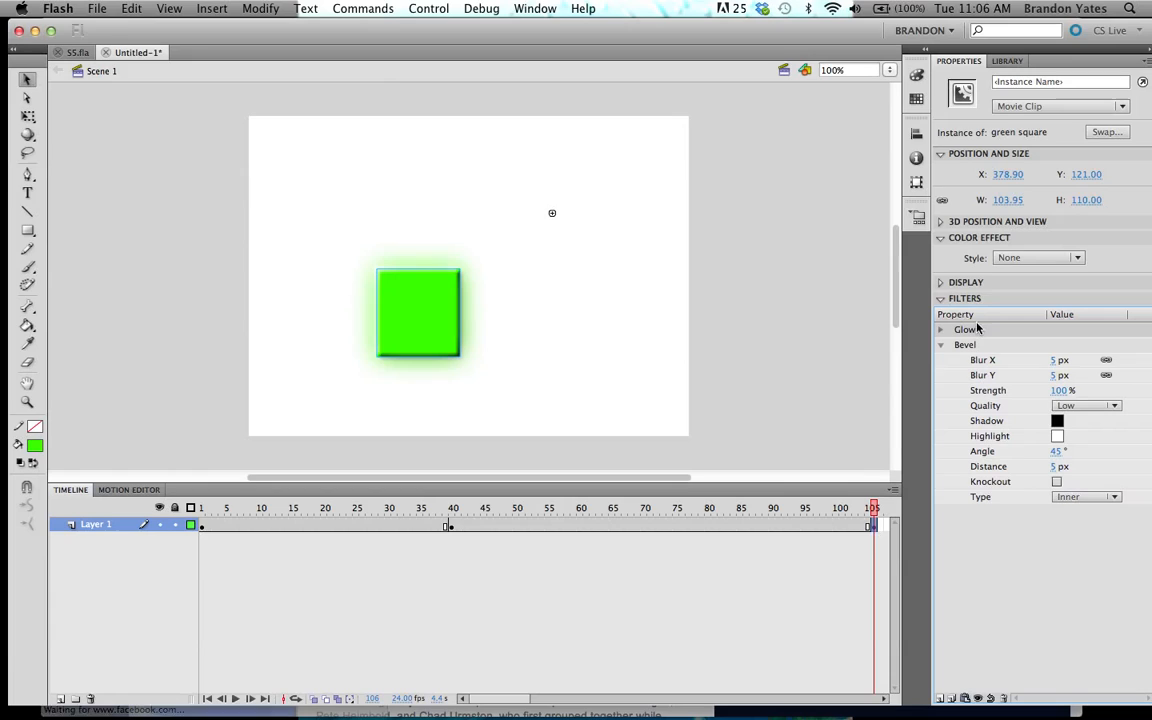
left_click(1005, 698)
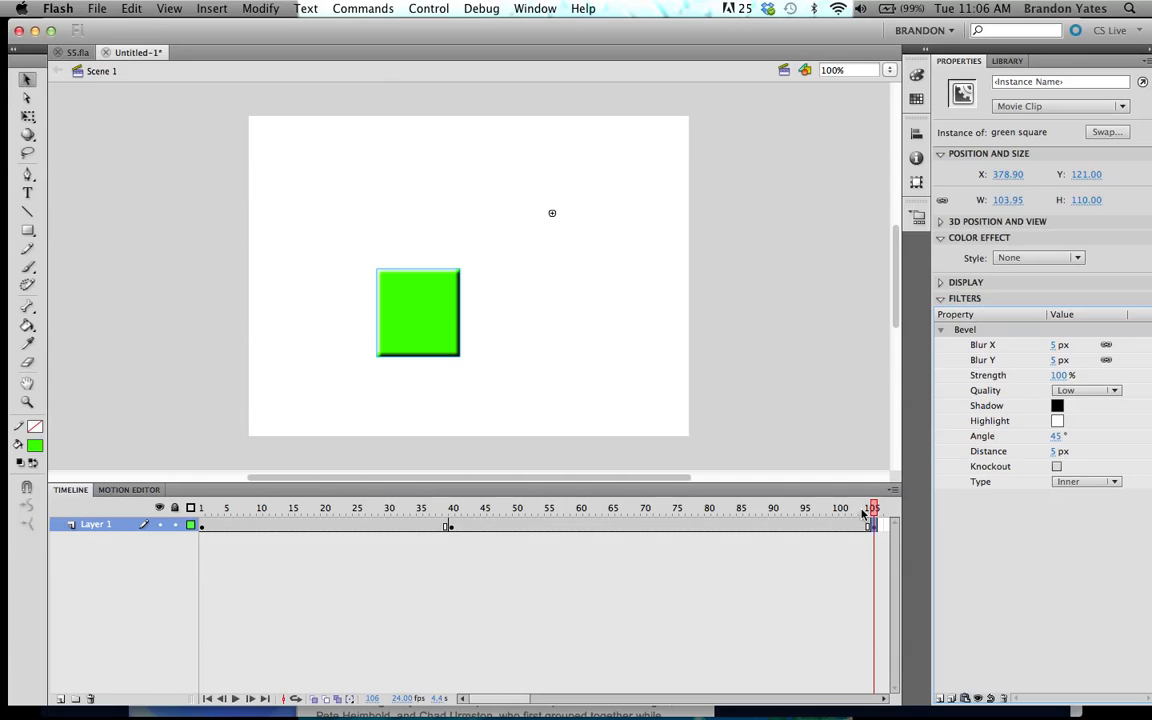
left_click_drag(862, 512, 902, 518)
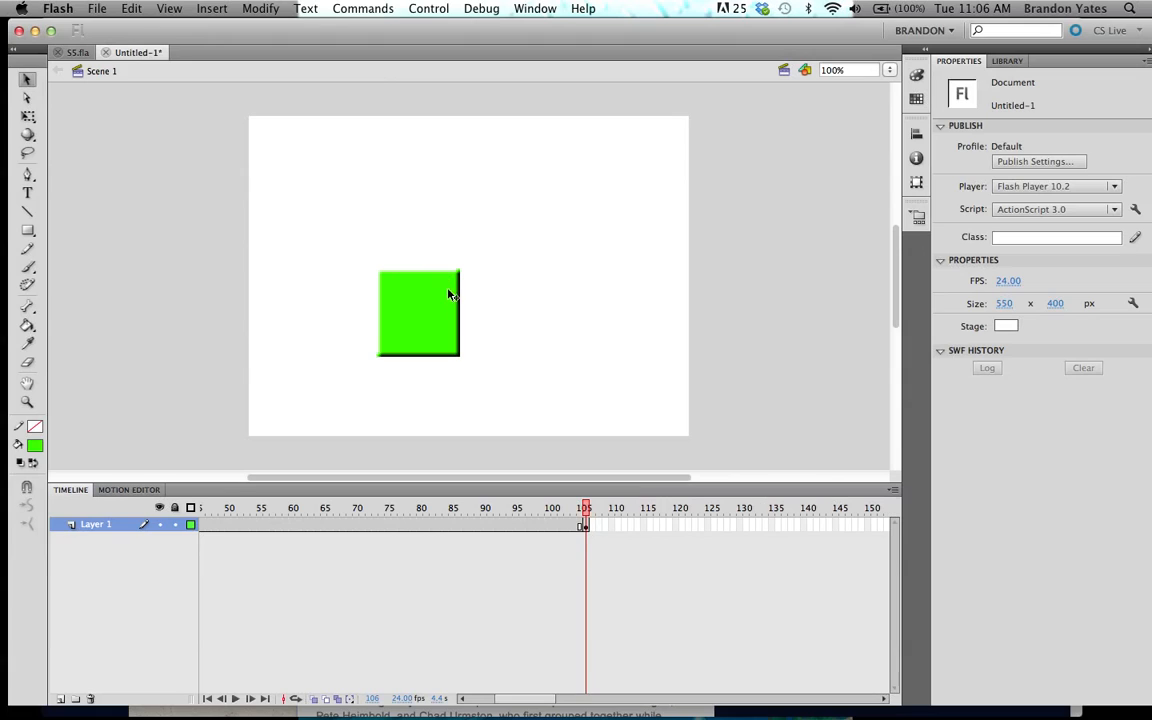
- Change the green square instance's behavior from Movie Clip to Graphic
left_click(406, 294)
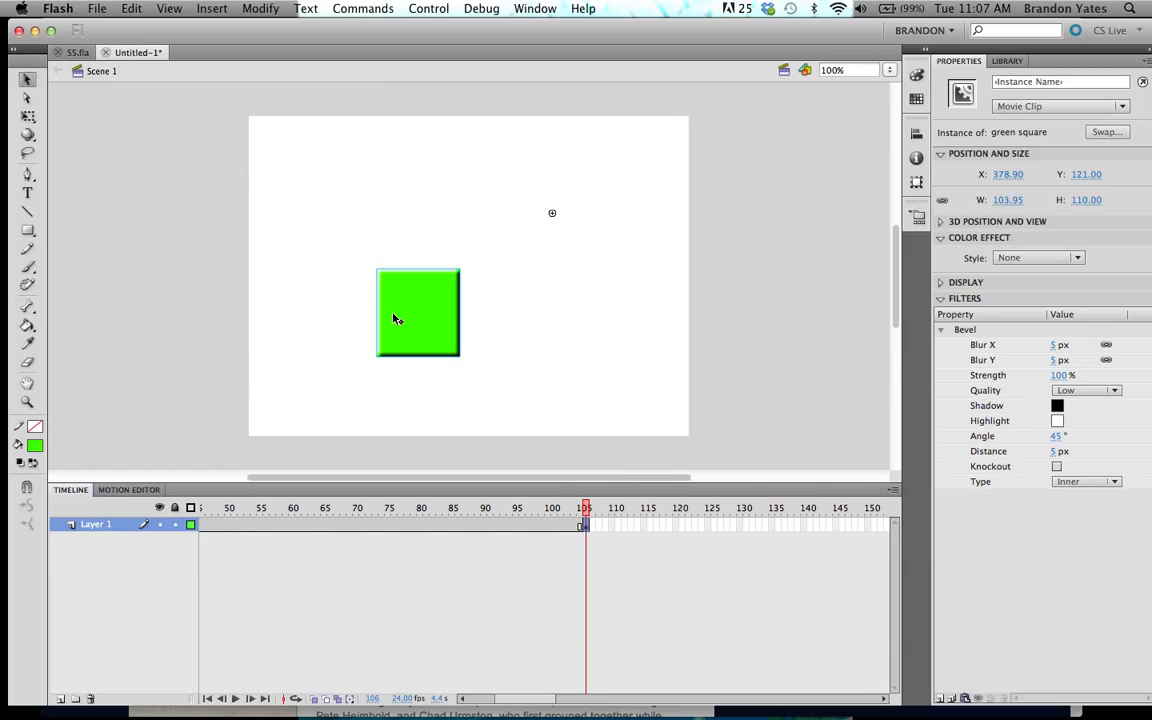
left_click(1121, 106)
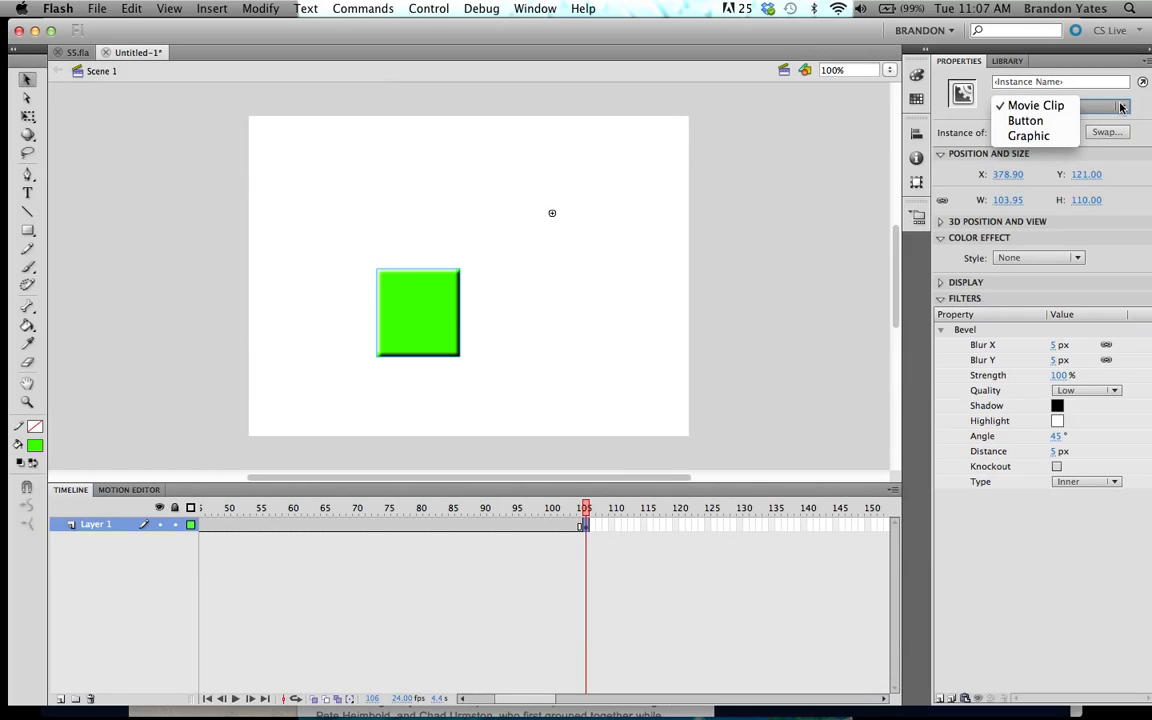
left_click(1028, 135)
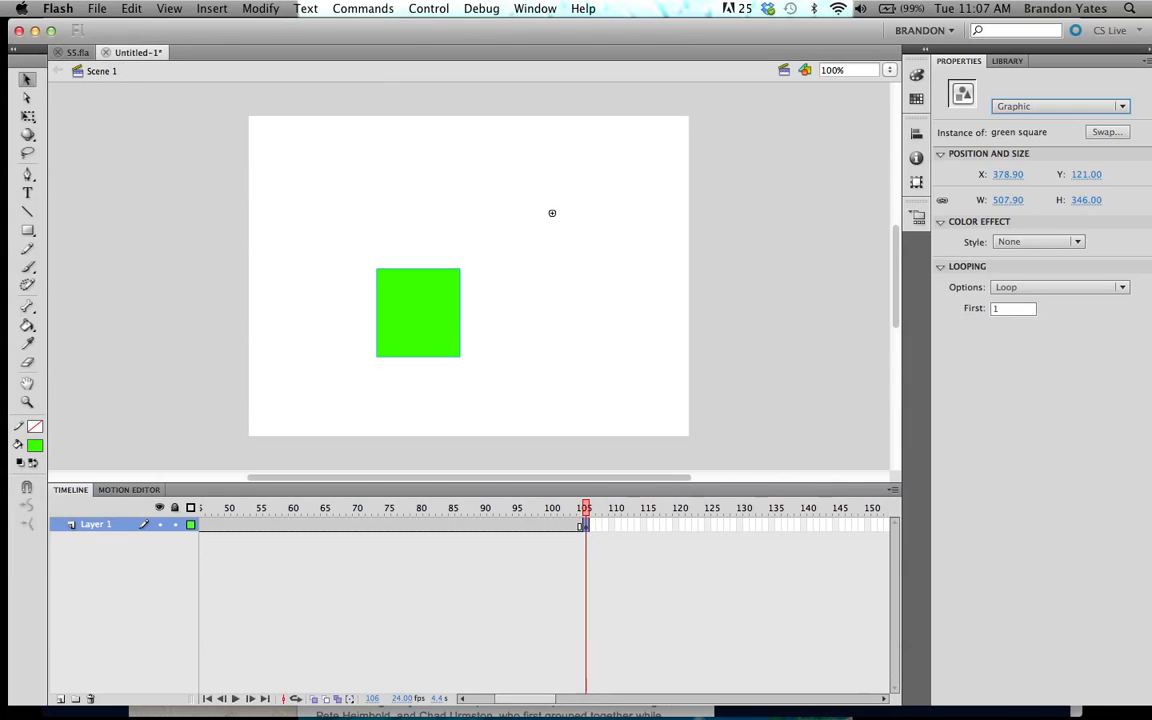
mouse_move(946, 706)
left_click(1036, 697)
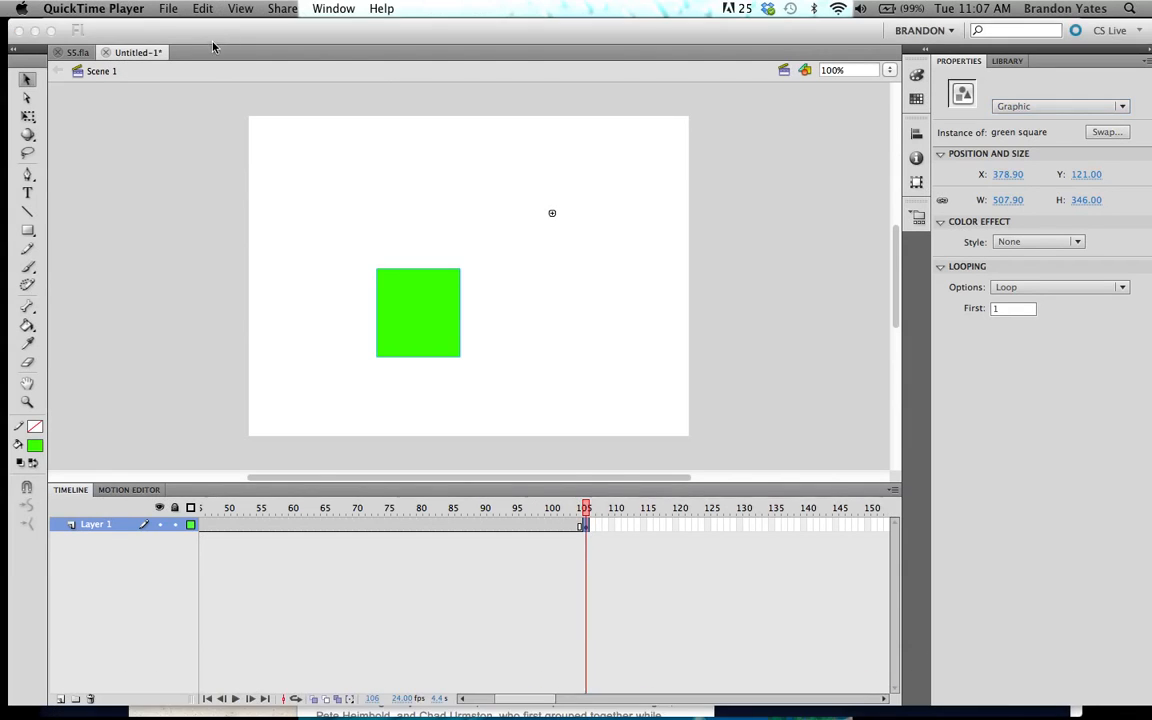